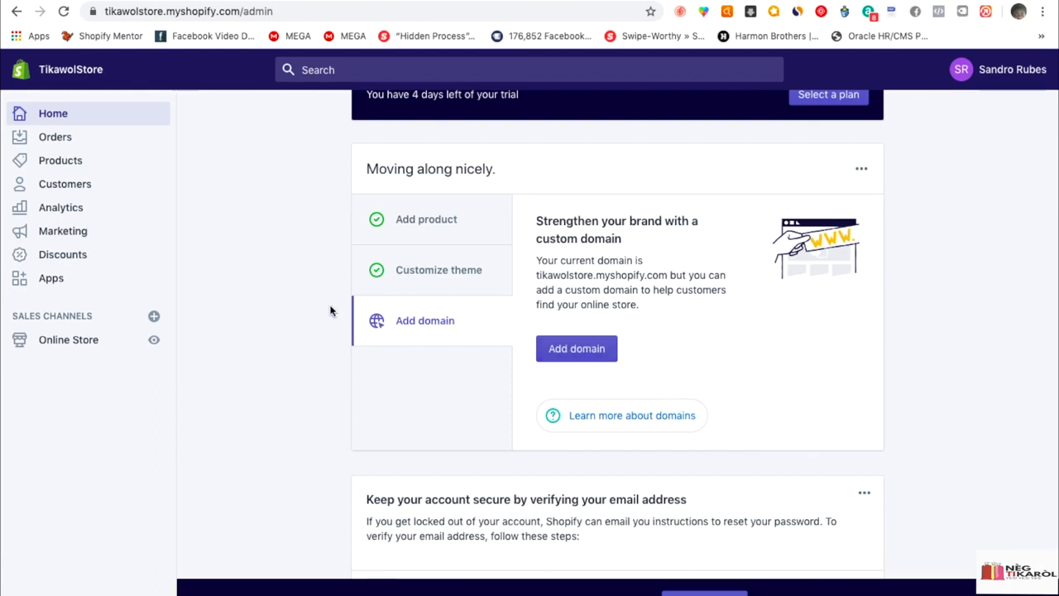
Step: Open the domain settings from the home page's Add domain setup task
scroll(330, 310, up, 6)
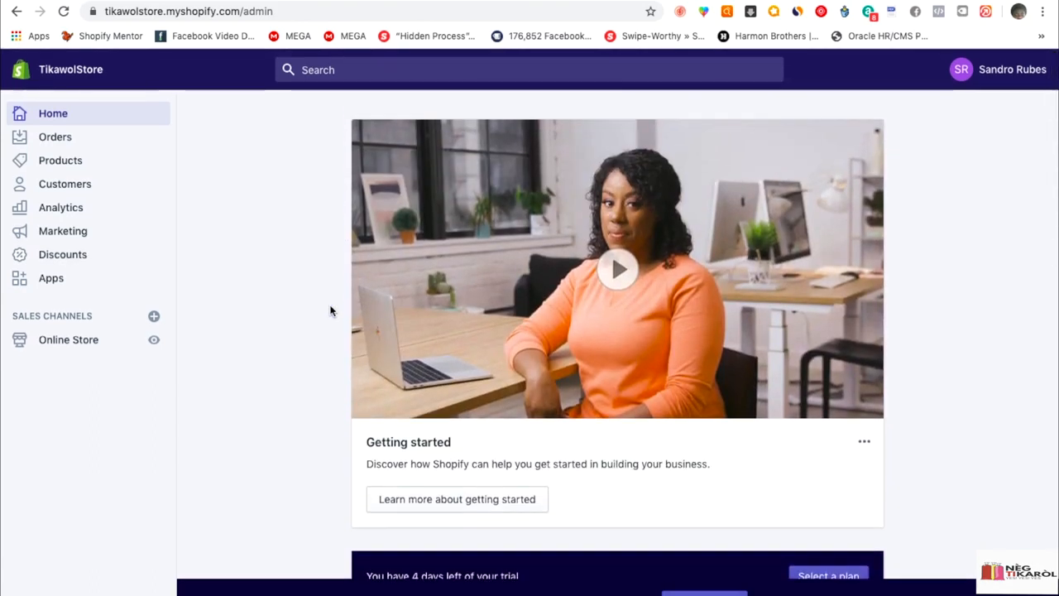
scroll(330, 310, down, 6)
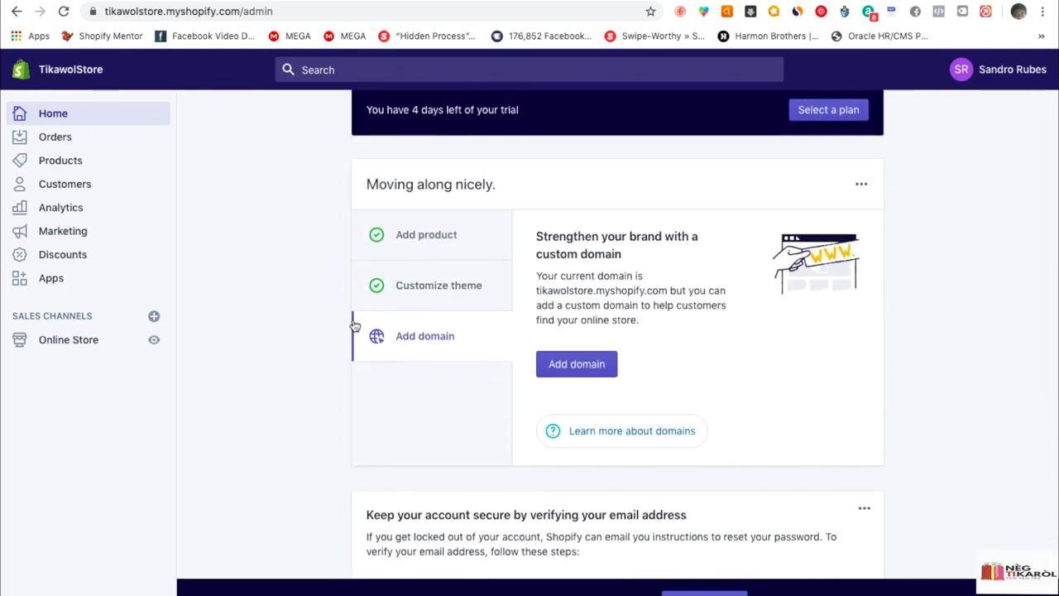
click(584, 371)
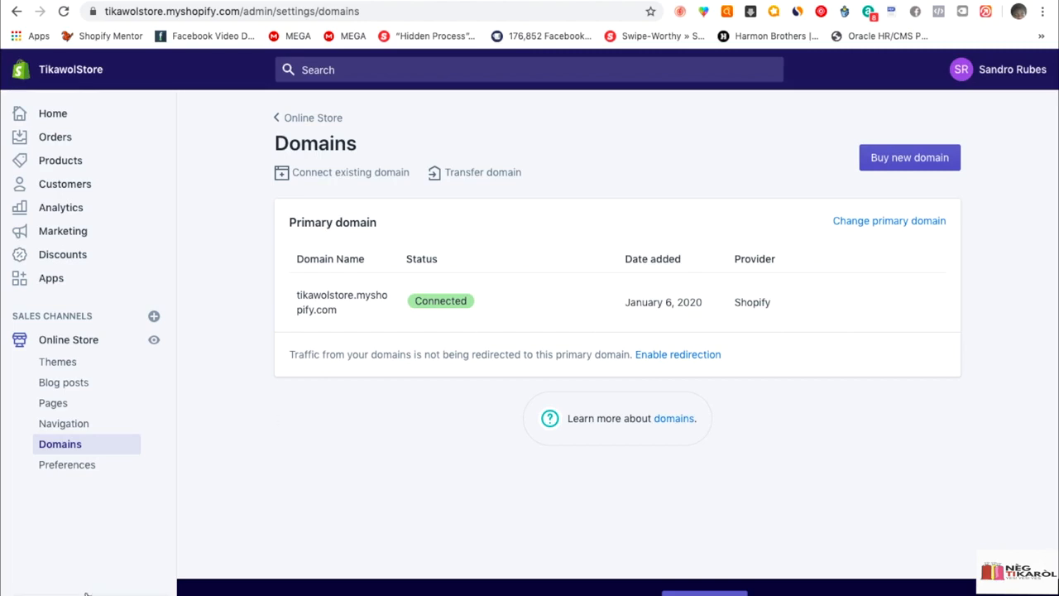
Step: View the store's General settings and return to the settings overview
click(53, 593)
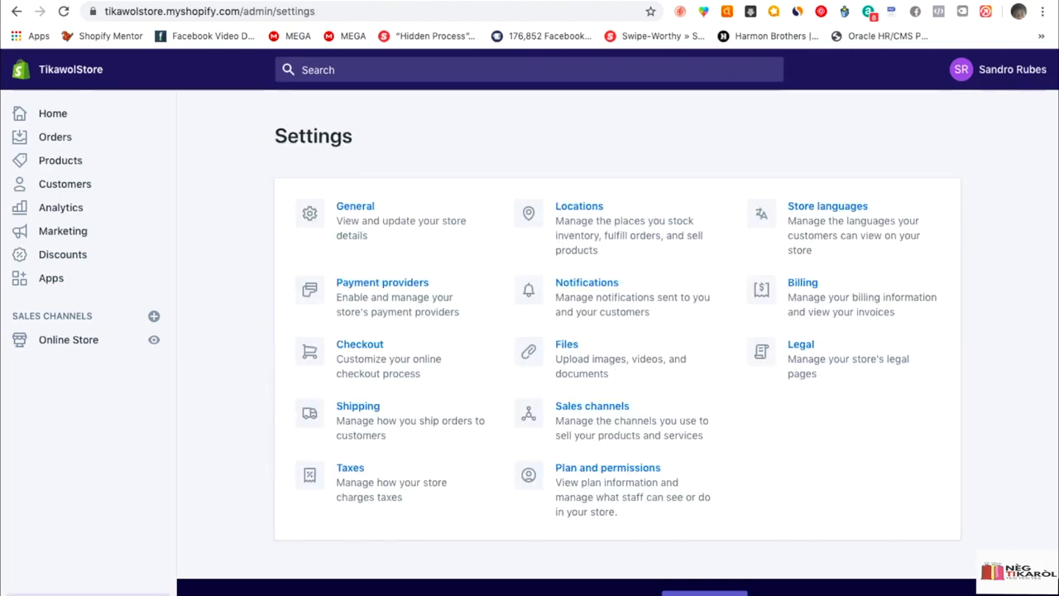
click(369, 237)
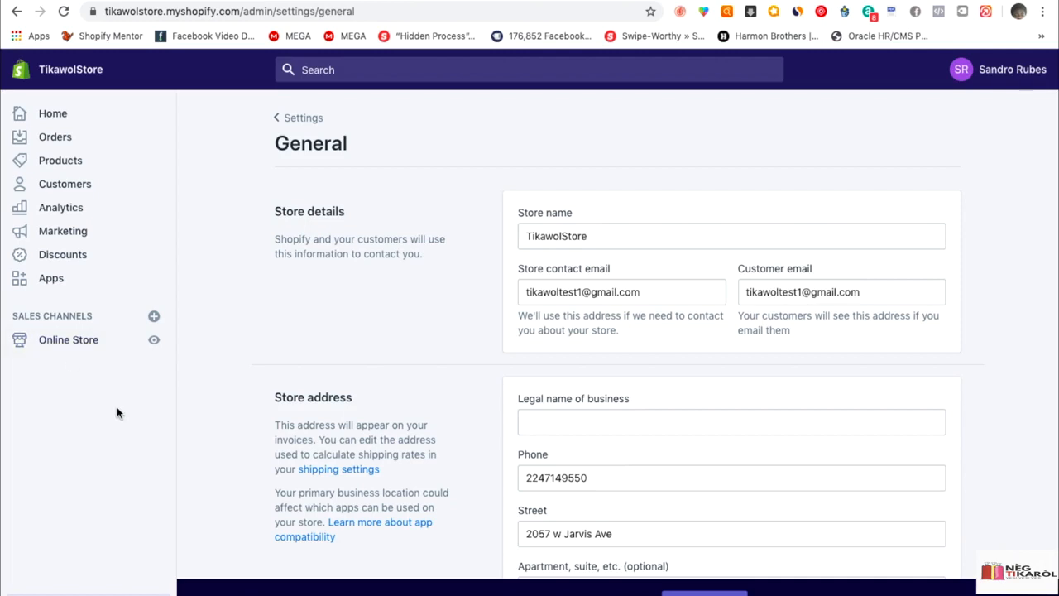
click(27, 587)
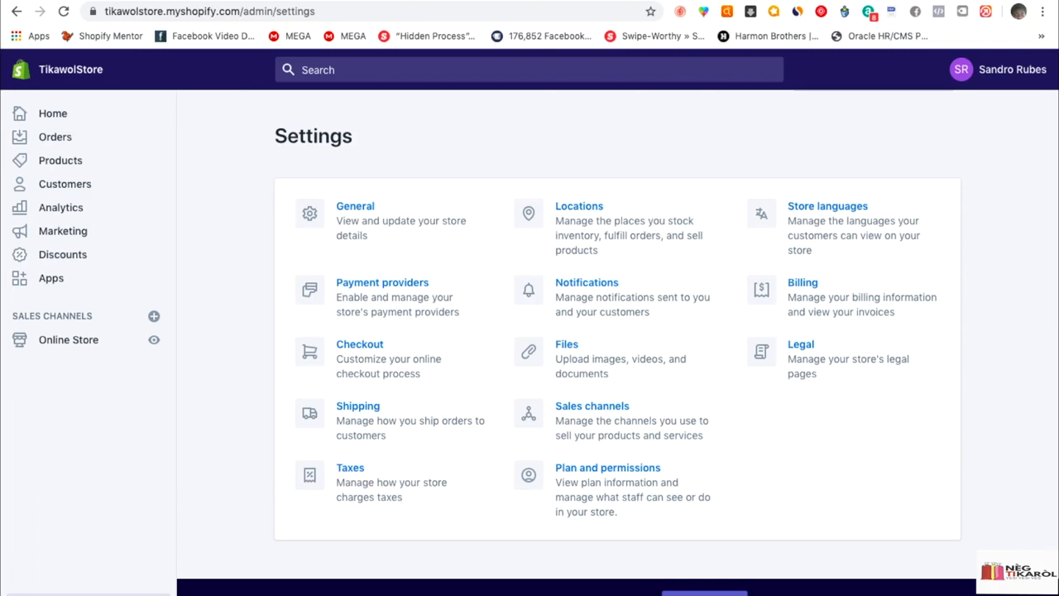
Step: Open the Legal settings and look through the refund, privacy, terms of service and shipping policy sections
click(824, 346)
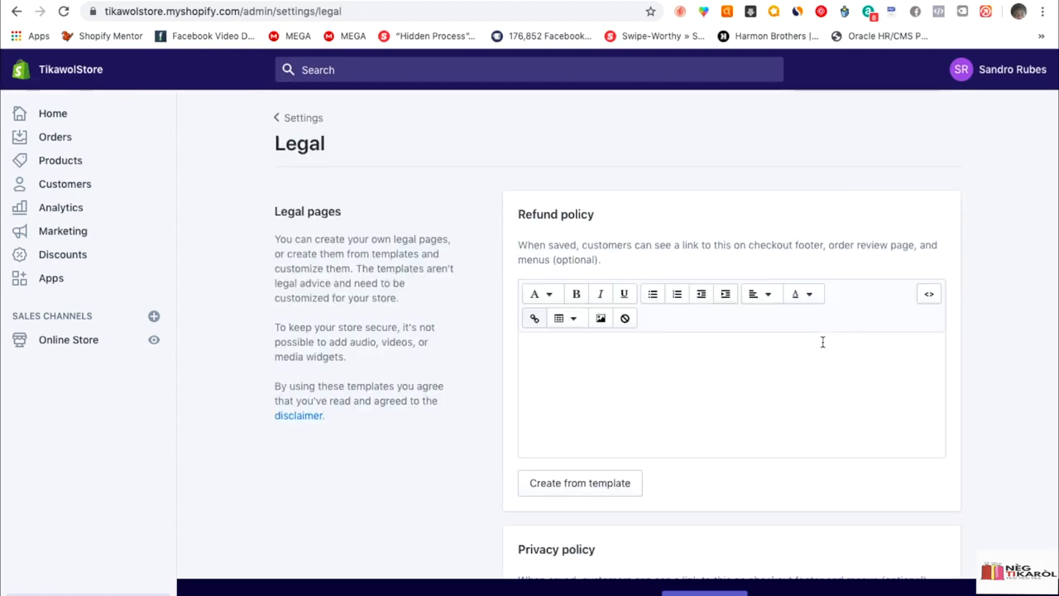
scroll(822, 342, down, 2)
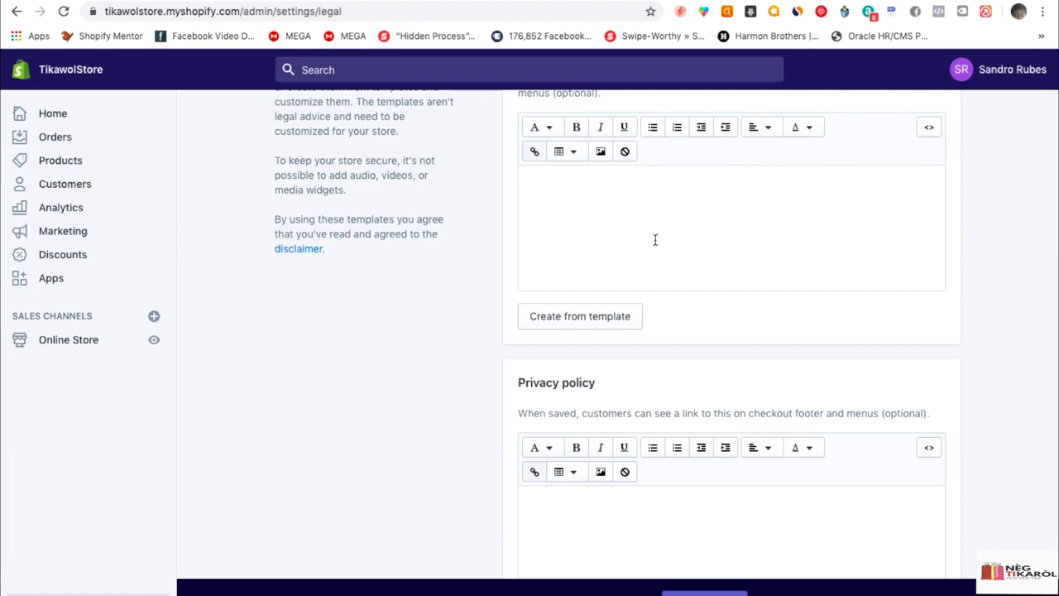
scroll(699, 331, down, 5)
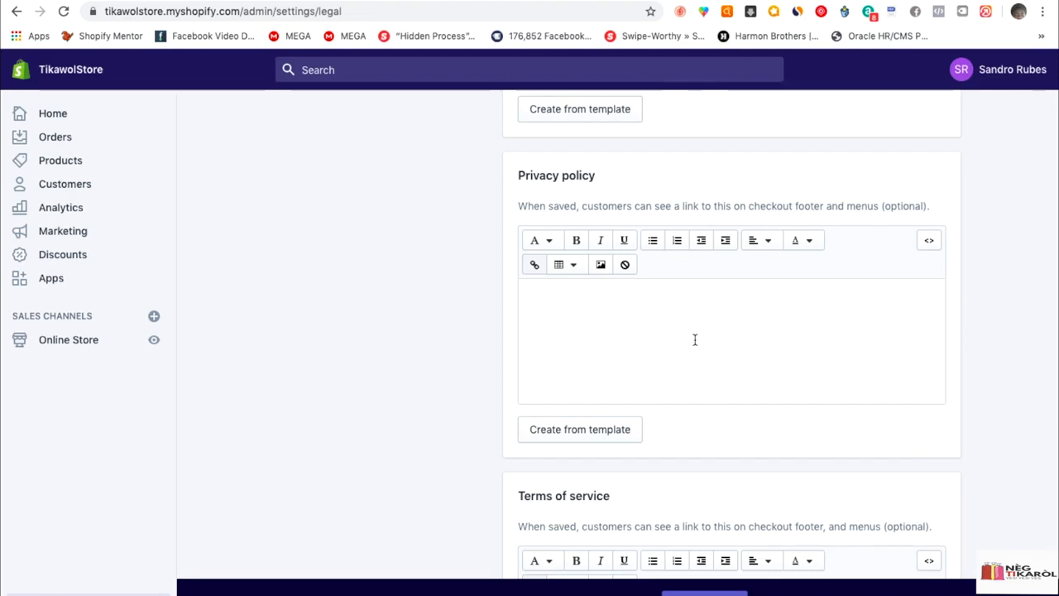
scroll(695, 340, down, 10)
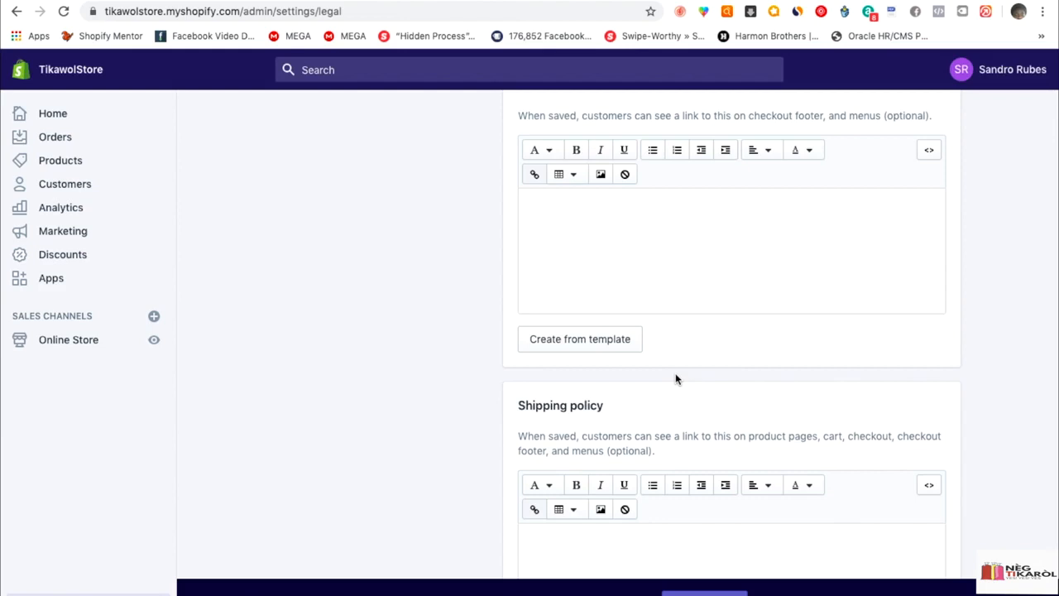
scroll(675, 379, up, 1)
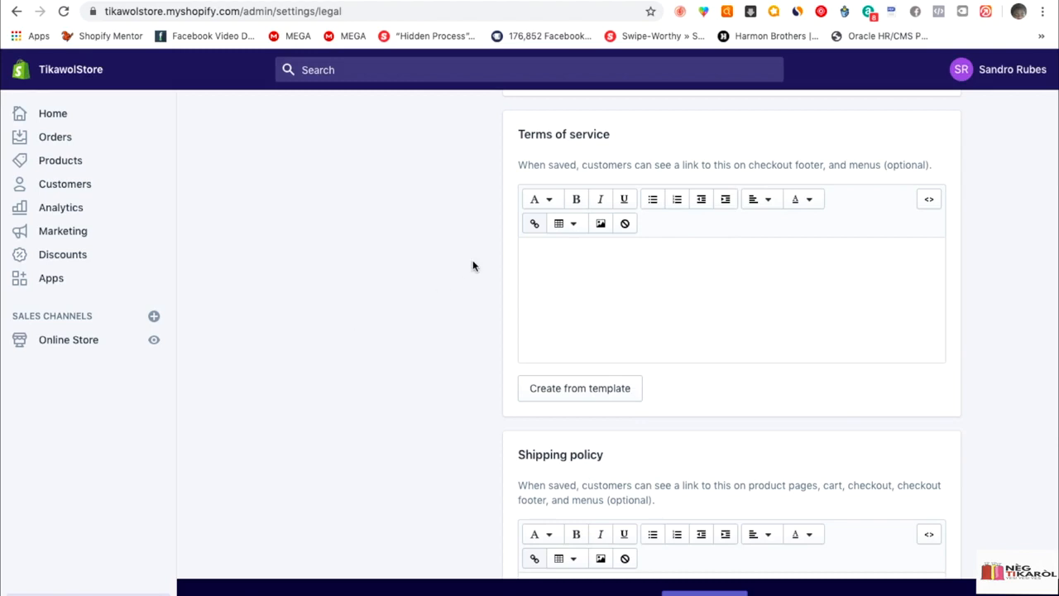
scroll(466, 283, up, 1)
scroll(465, 284, up, 10)
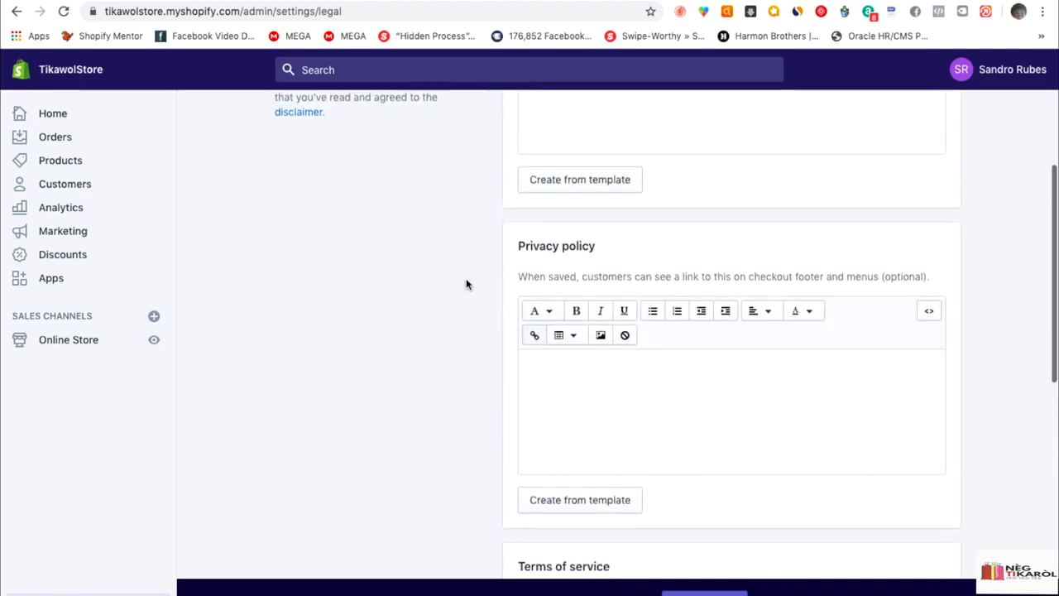
scroll(466, 284, up, 2)
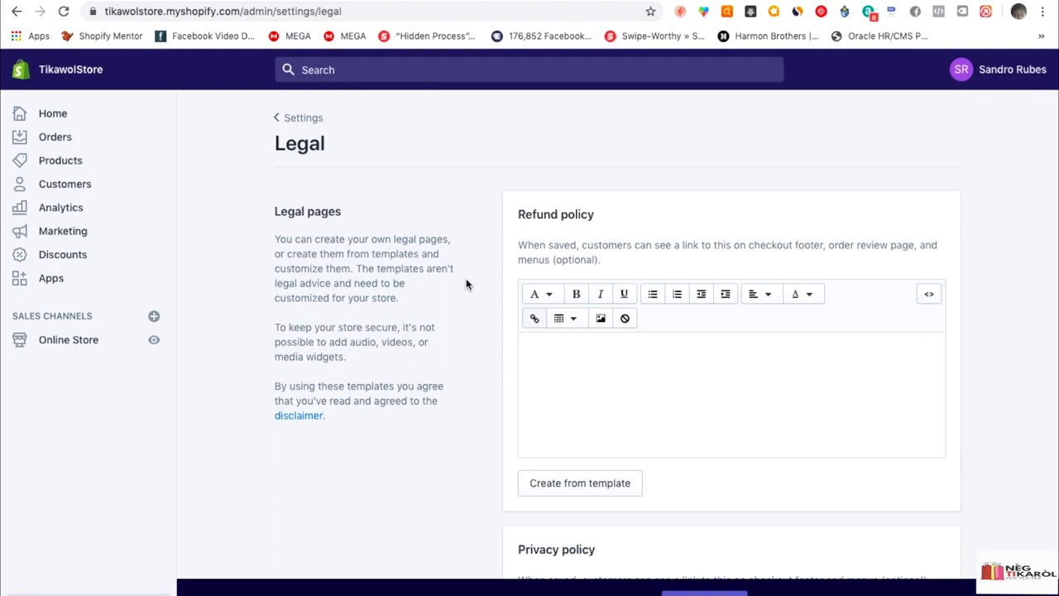
Step: Create the refund policy, privacy policy and terms of service from their templates and save the legal pages
scroll(466, 284, down, 3)
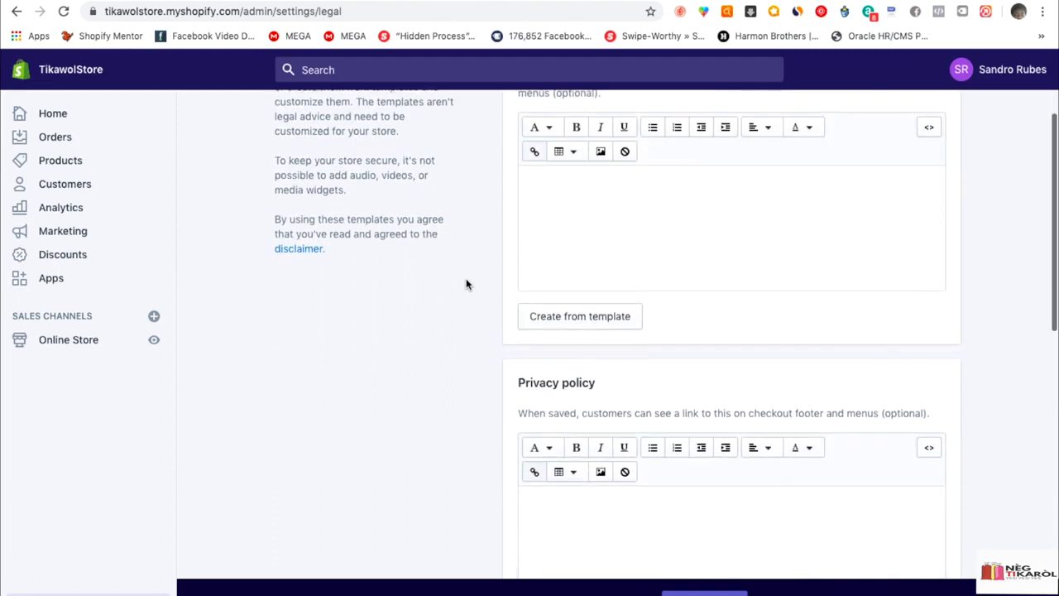
click(583, 299)
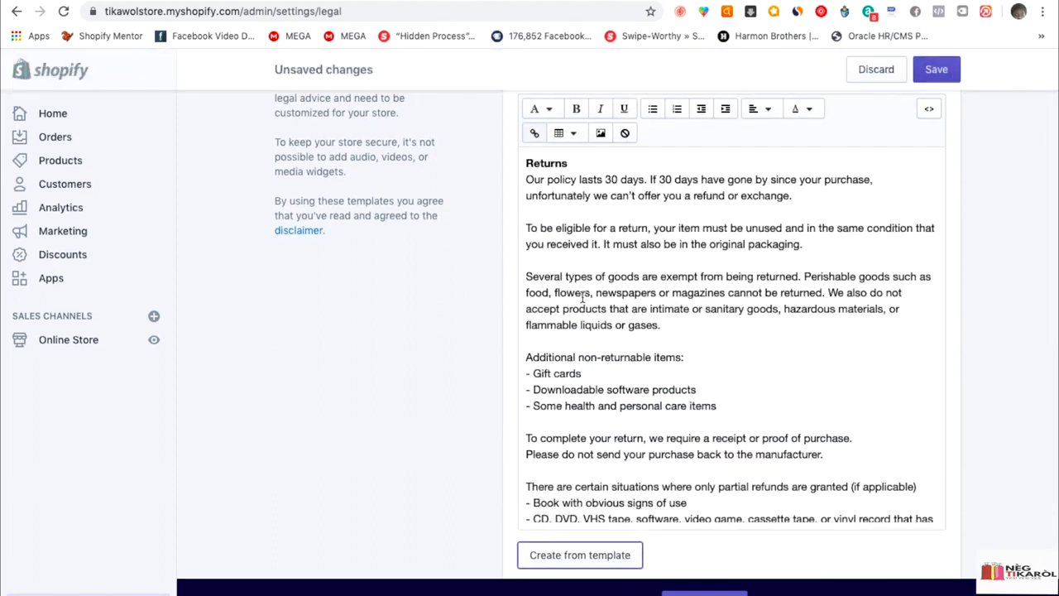
scroll(480, 360, down, 8)
click(573, 317)
scroll(440, 409, down, 10)
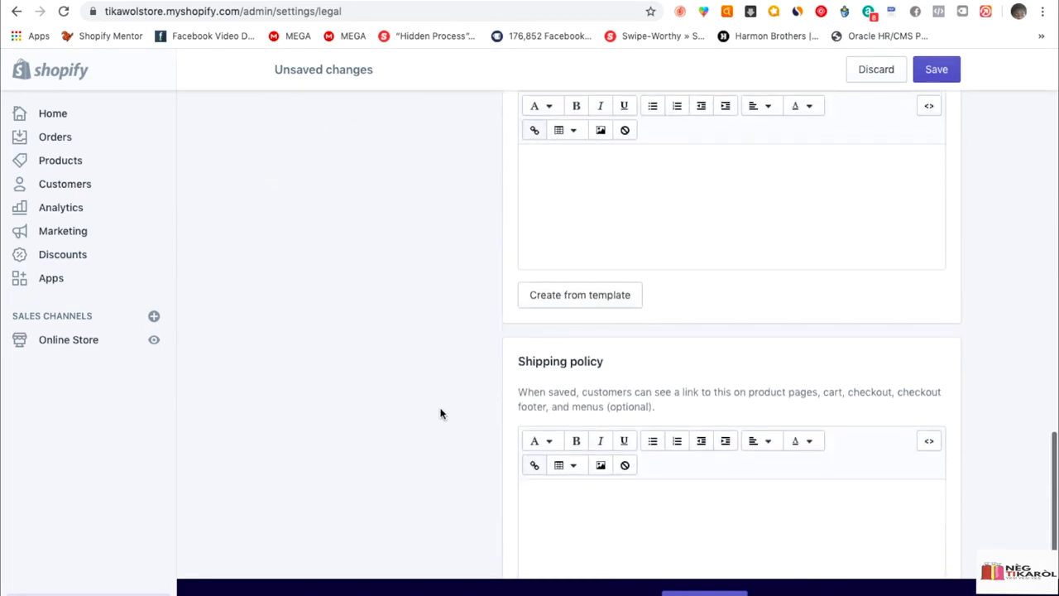
click(572, 289)
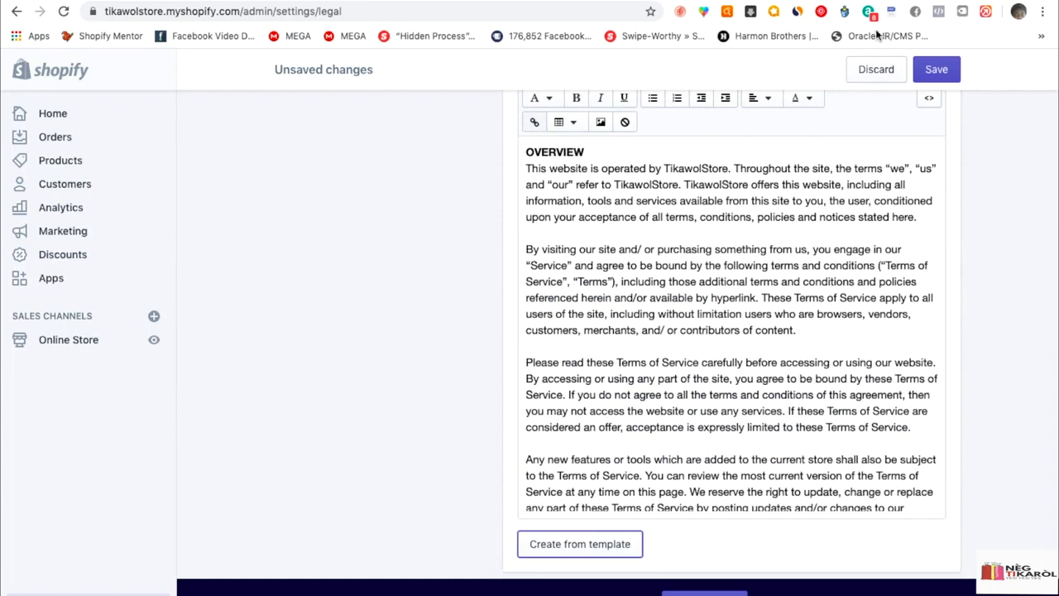
click(936, 71)
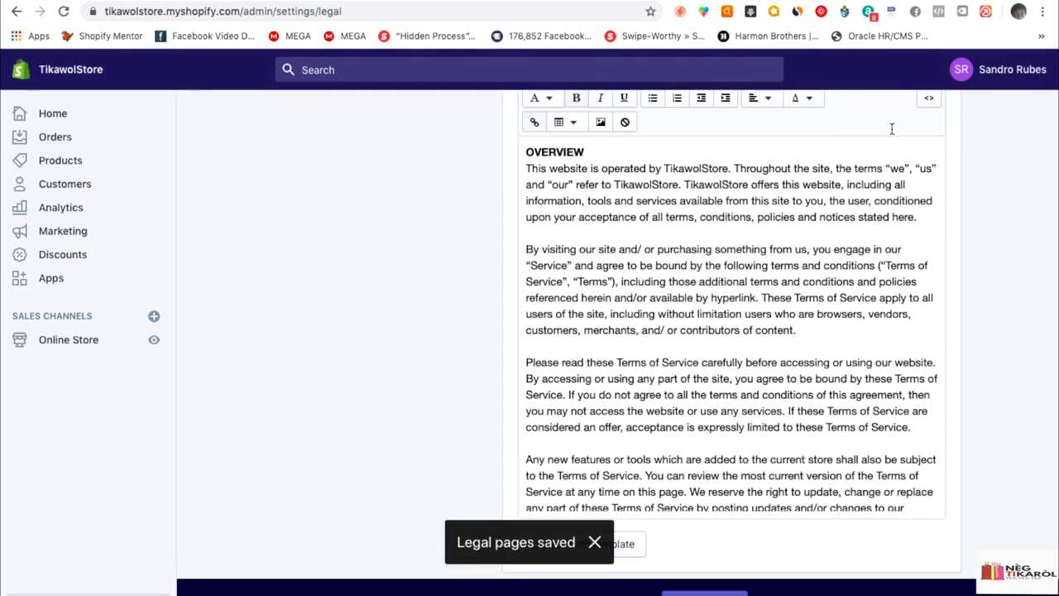
Step: Read through the generated terms of service text down to its contact information section
scroll(820, 297, down, 15)
scroll(820, 298, down, 20)
scroll(820, 298, down, 20)
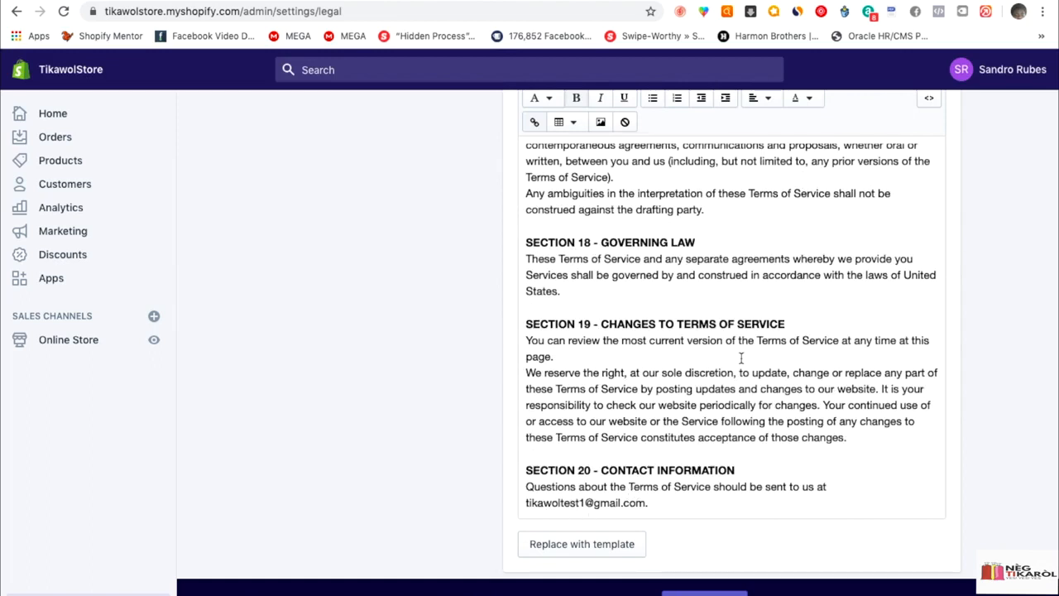
scroll(740, 358, up, 4)
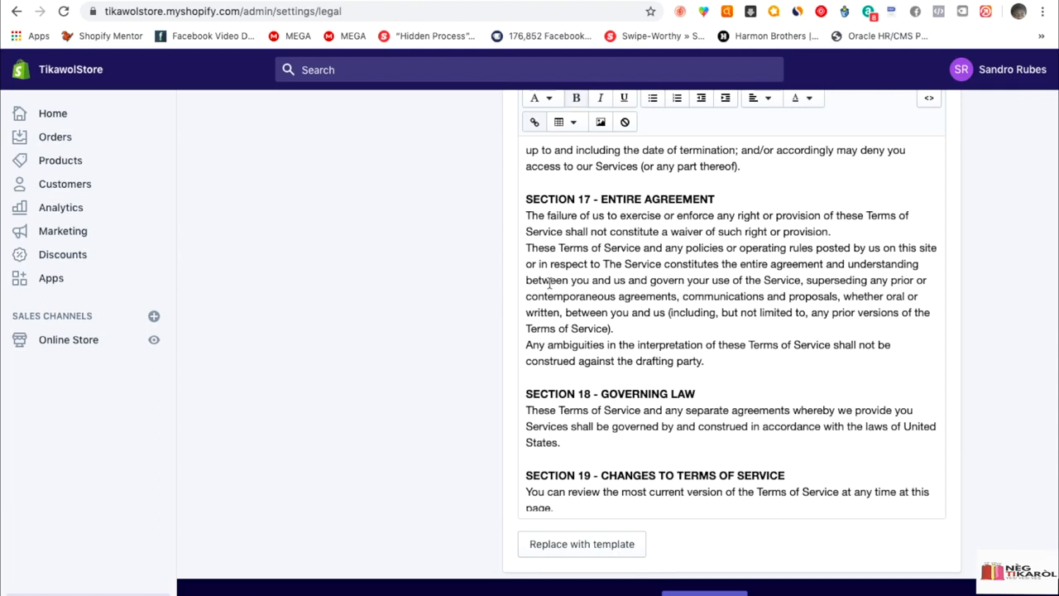
scroll(447, 260, up, 20)
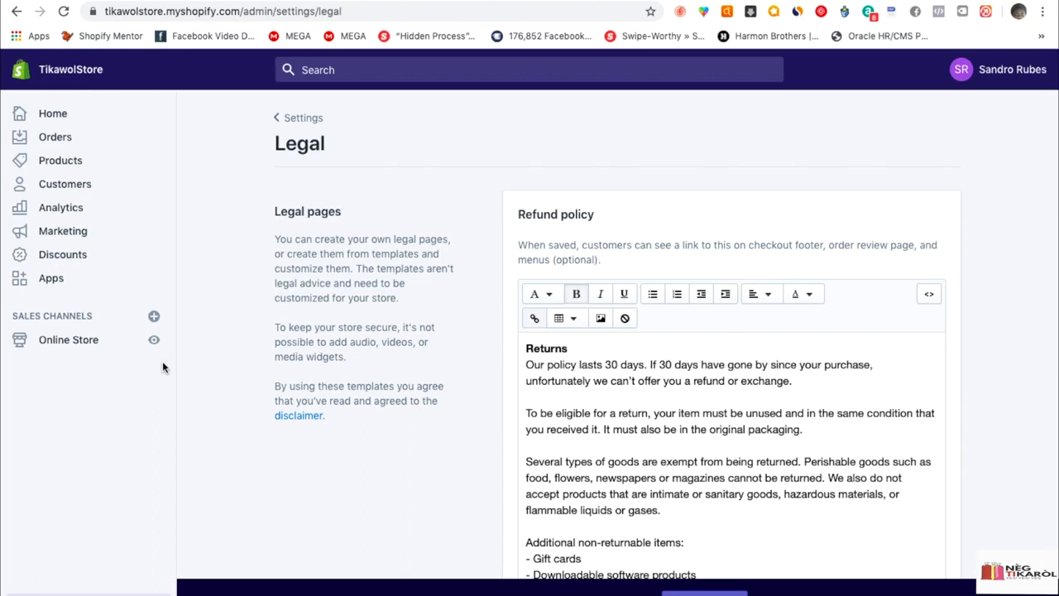
Step: View the items of the Main menu in the online store's navigation and return to the menu list
click(89, 340)
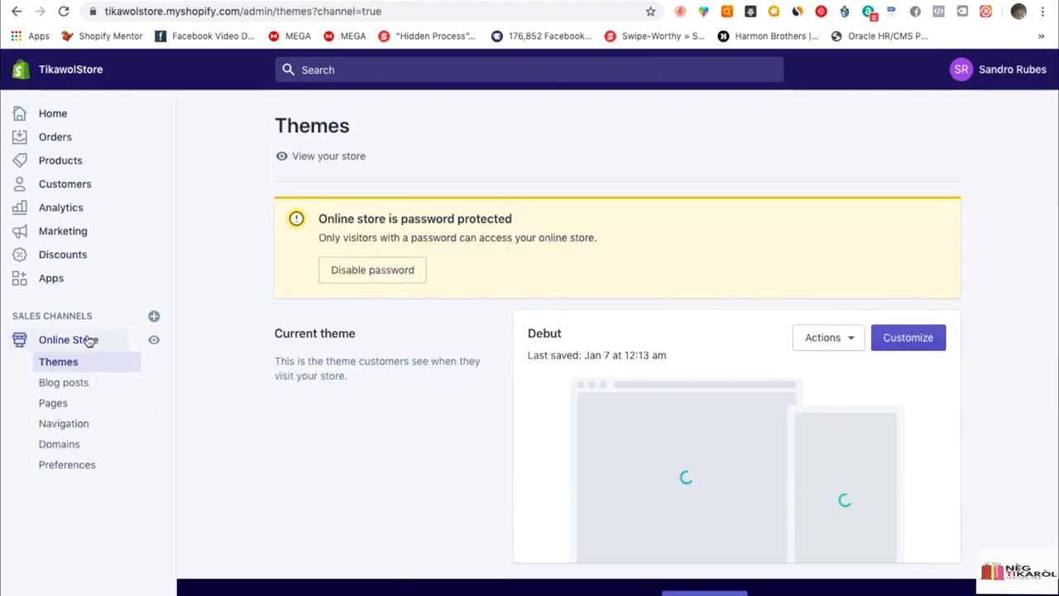
click(83, 427)
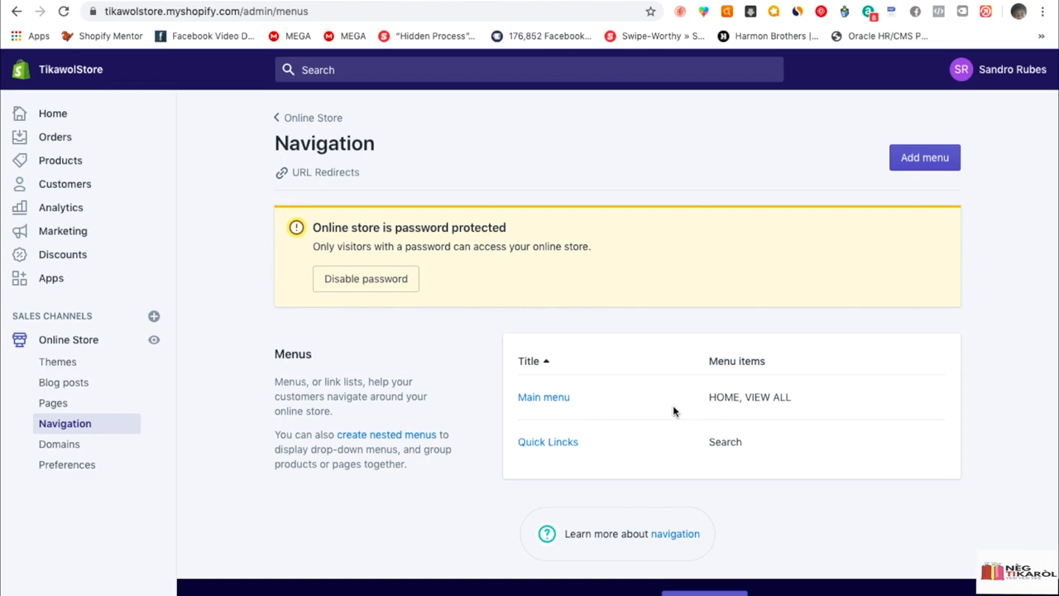
click(556, 401)
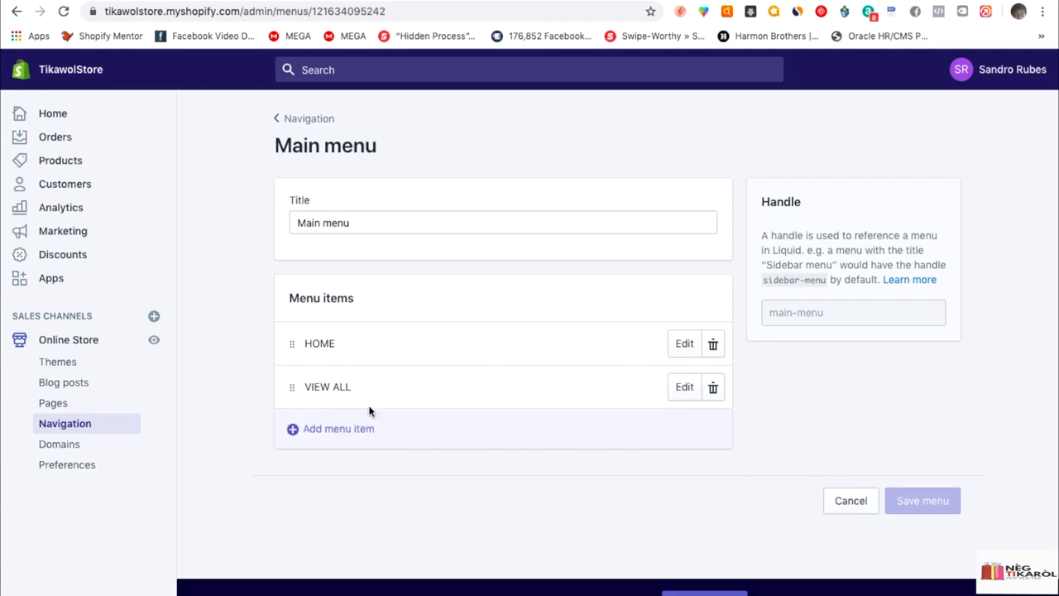
click(279, 120)
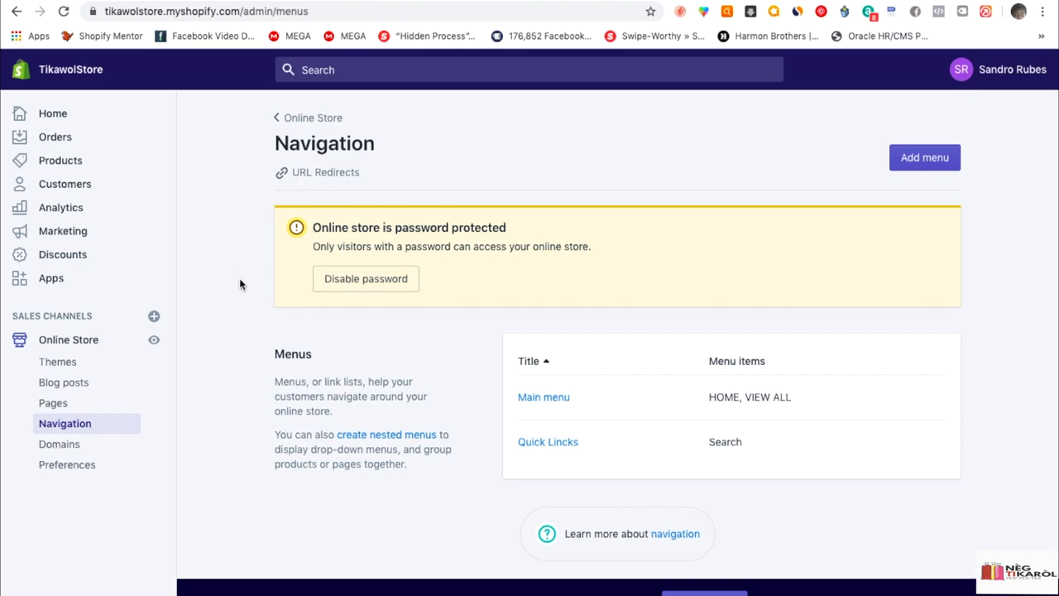
Step: Open the current Minimal theme for customization and look through its home page preview
click(80, 344)
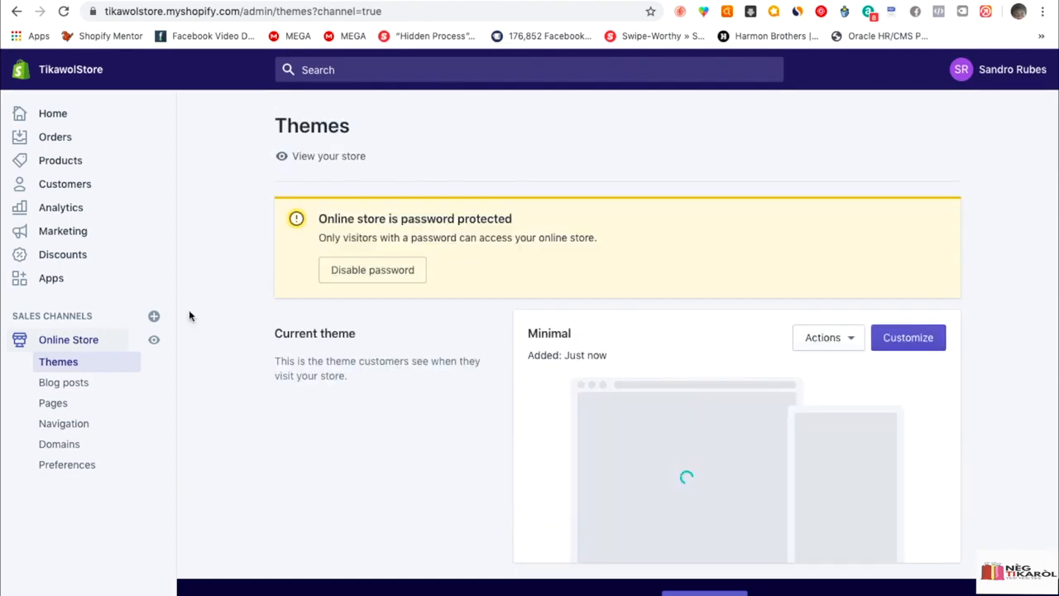
scroll(442, 352, down, 3)
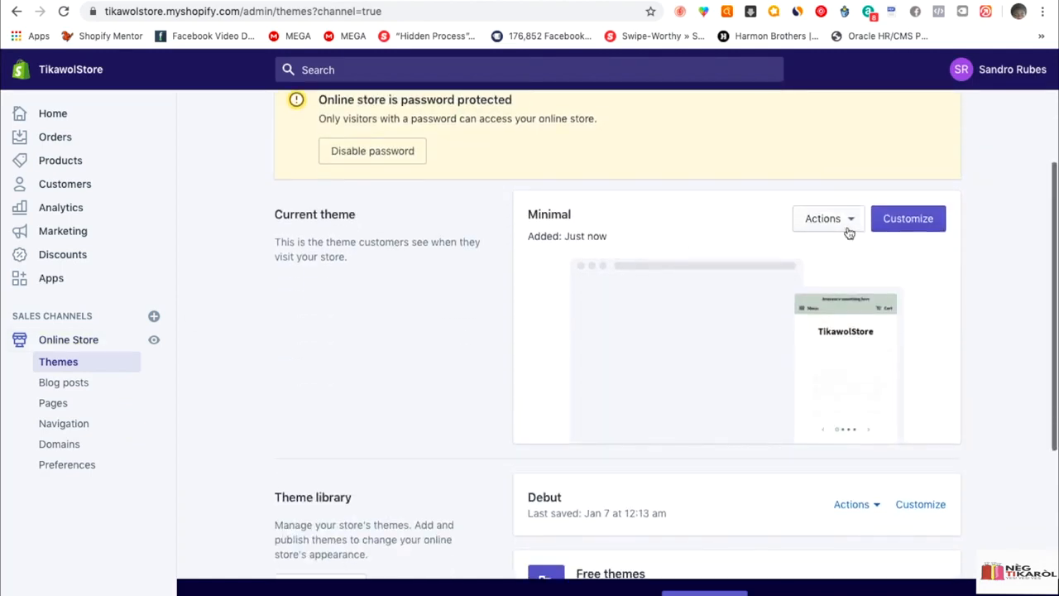
click(924, 219)
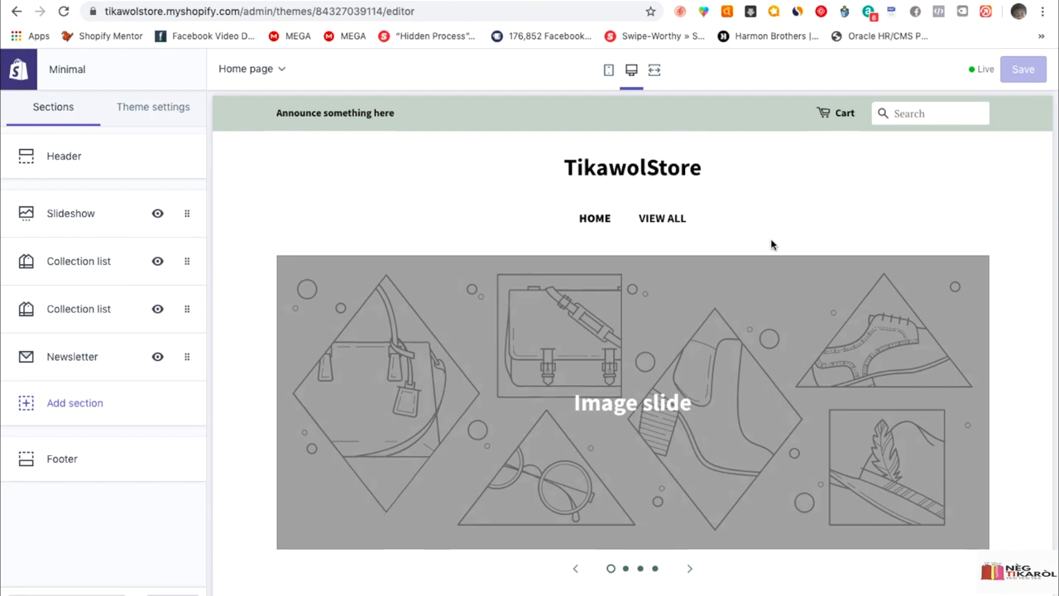
scroll(771, 245, down, 5)
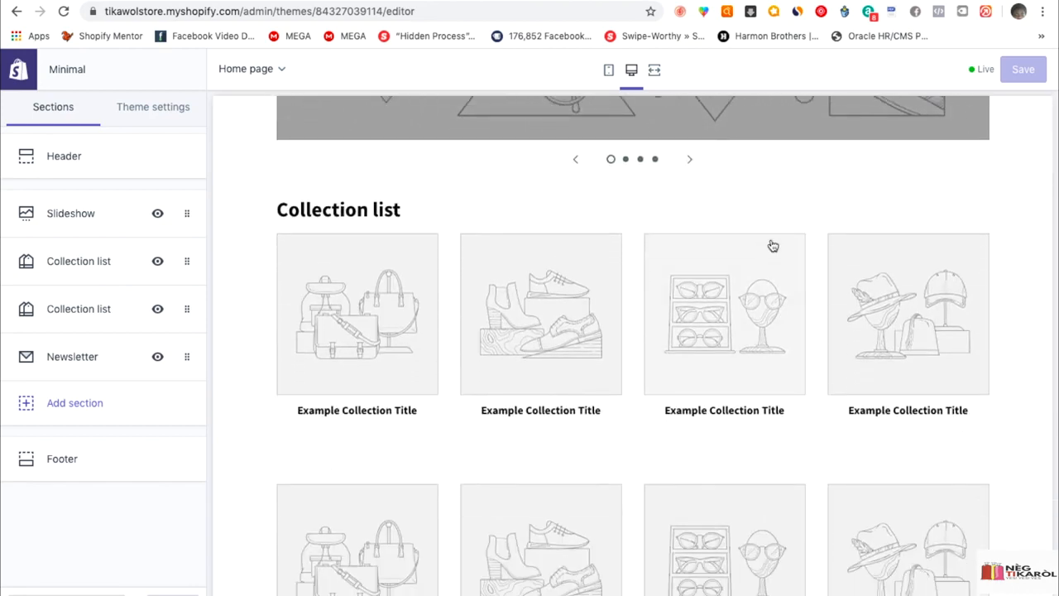
scroll(770, 246, up, 3)
scroll(770, 246, down, 3)
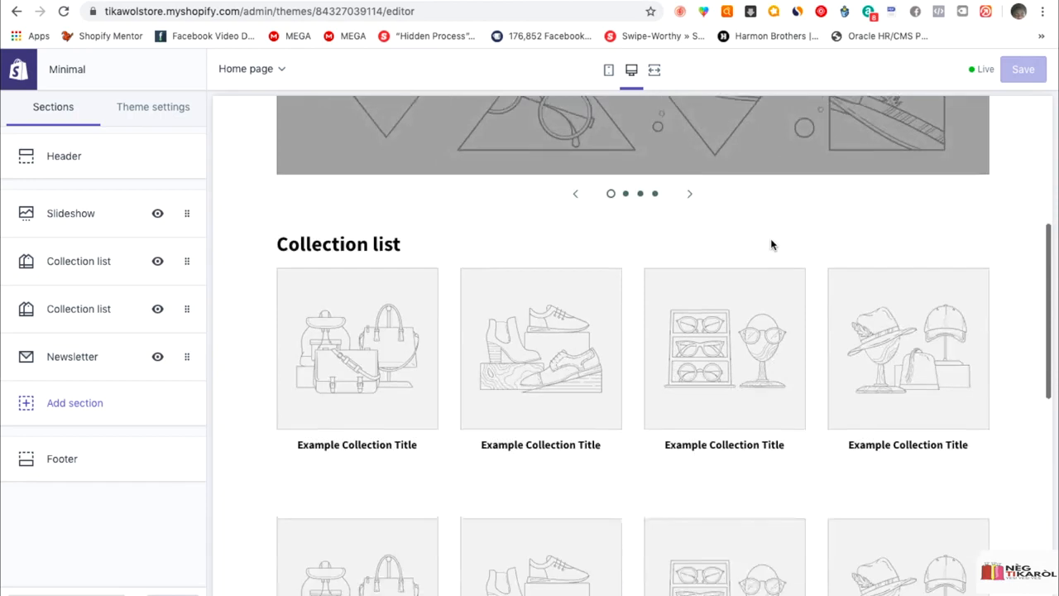
scroll(770, 245, up, 7)
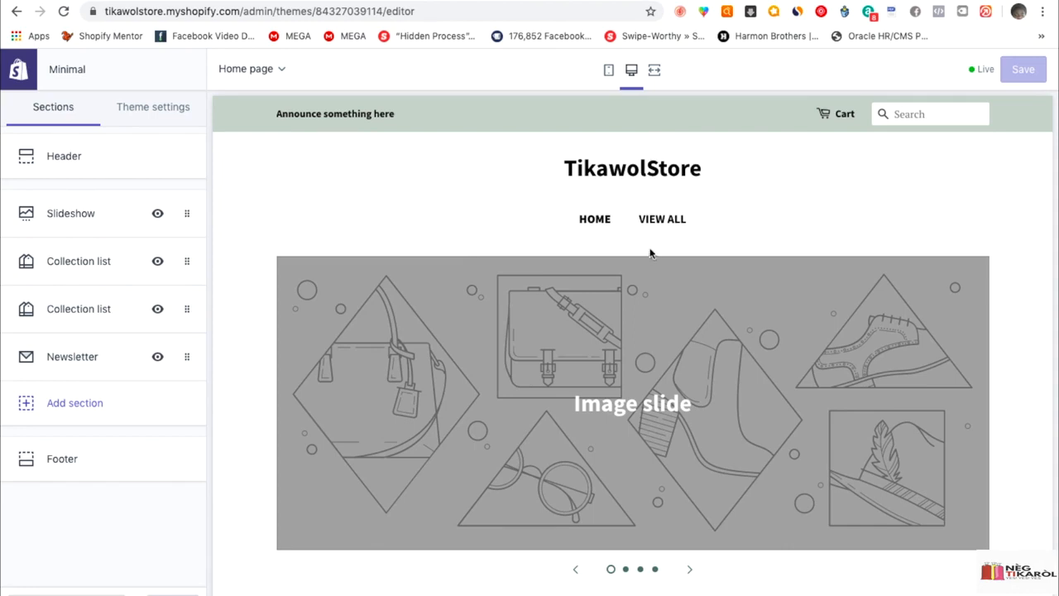
Step: Follow VIEW ALL in the theme preview and examine the product page of the 1:87 scale German advertising truck
click(669, 222)
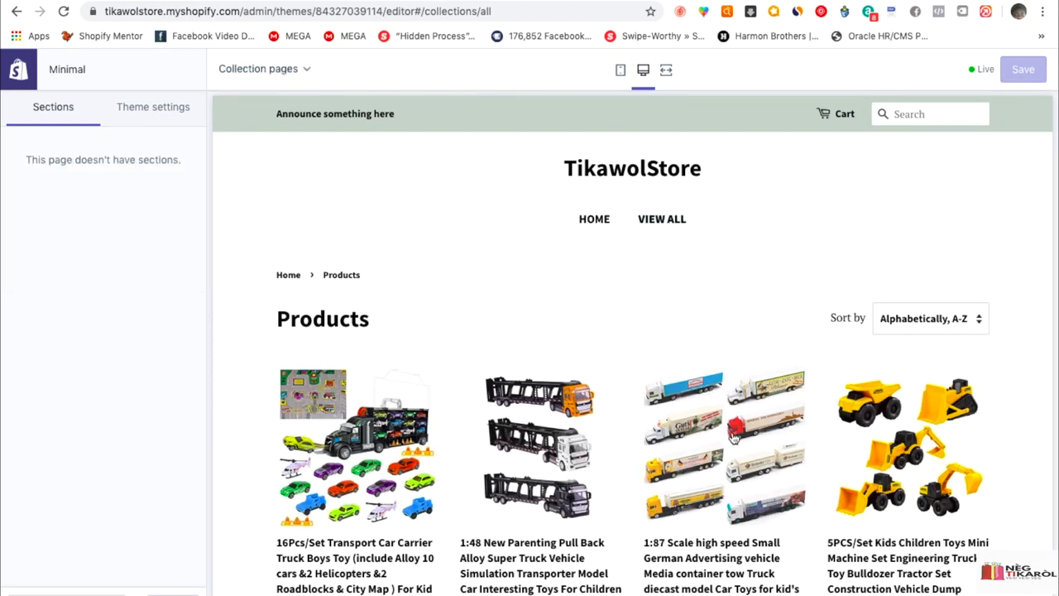
click(732, 438)
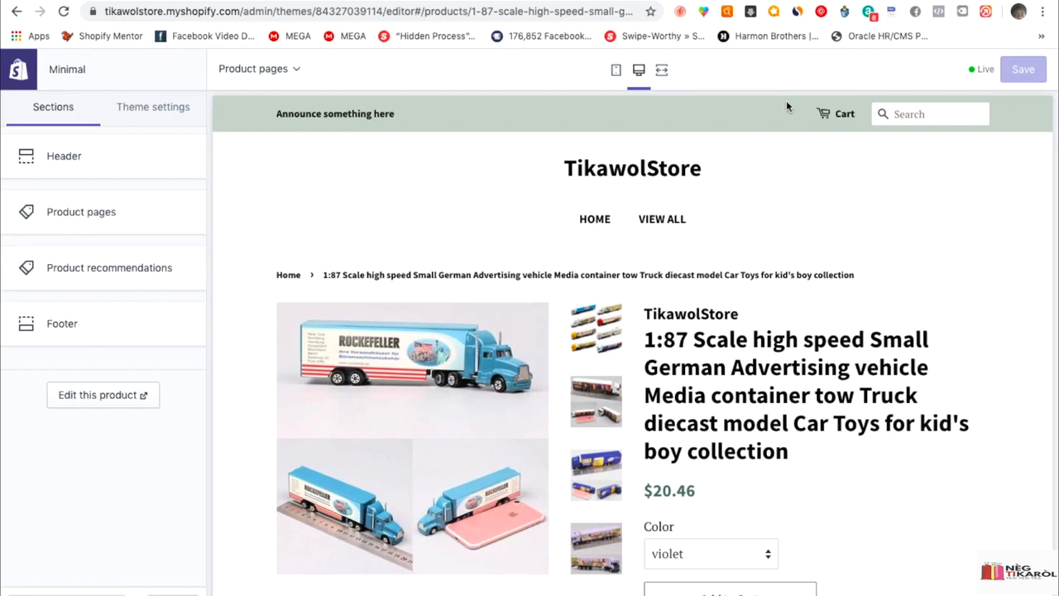
scroll(806, 182, down, 4)
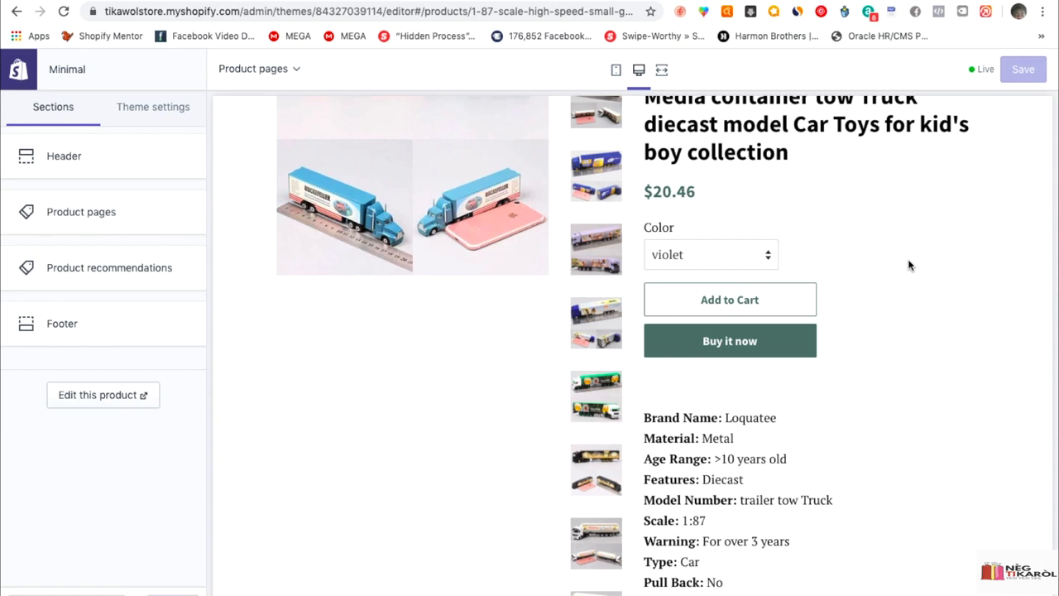
scroll(908, 264, up, 4)
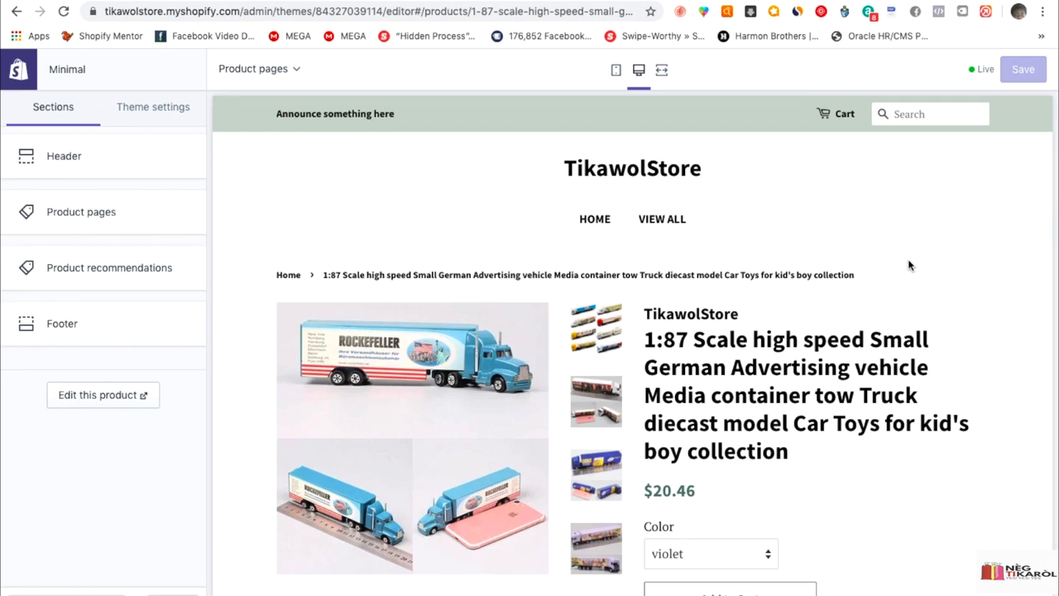
Step: Leave the theme editor after viewing the truck's product page and open the online store's preferences
scroll(909, 265, down, 1)
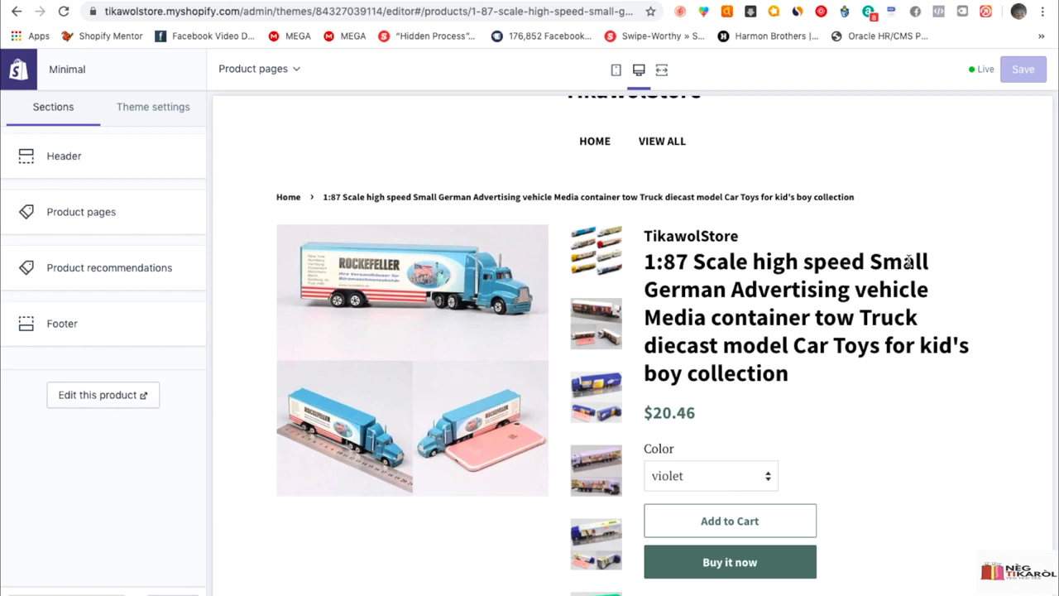
scroll(908, 263, up, 1)
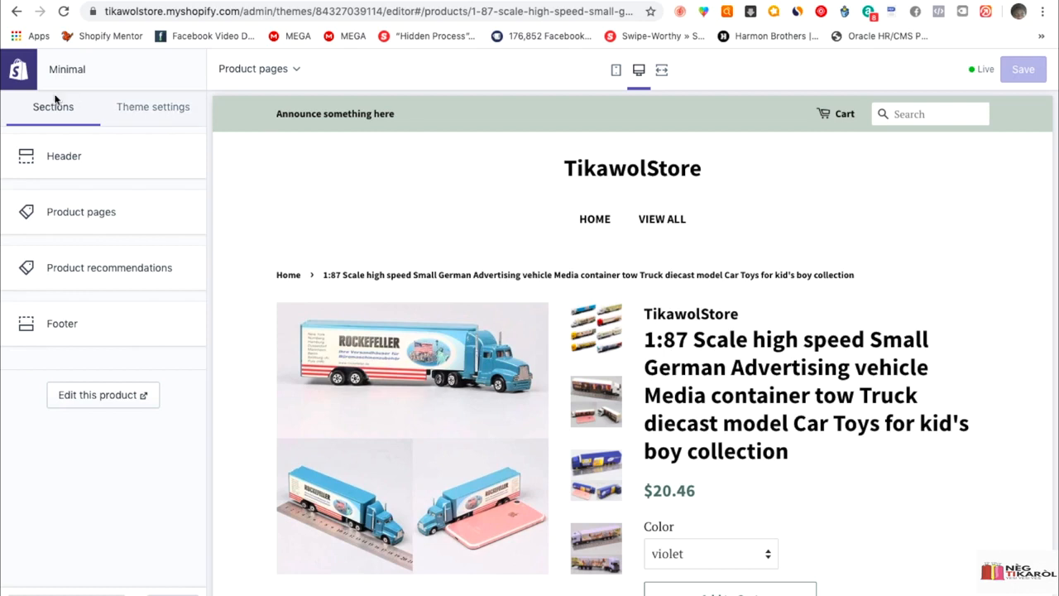
click(16, 71)
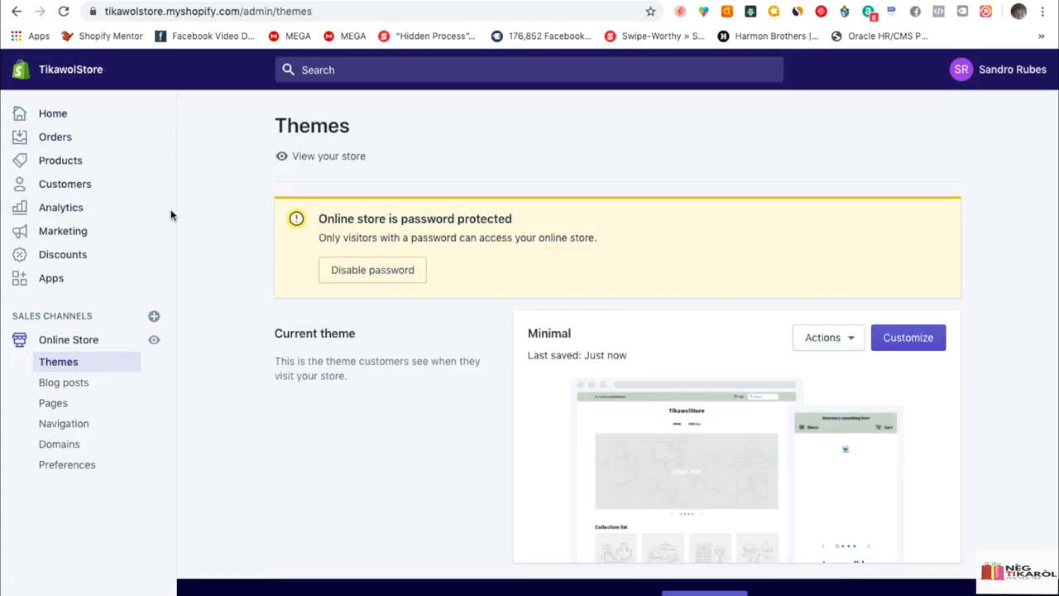
scroll(224, 246, down, 2)
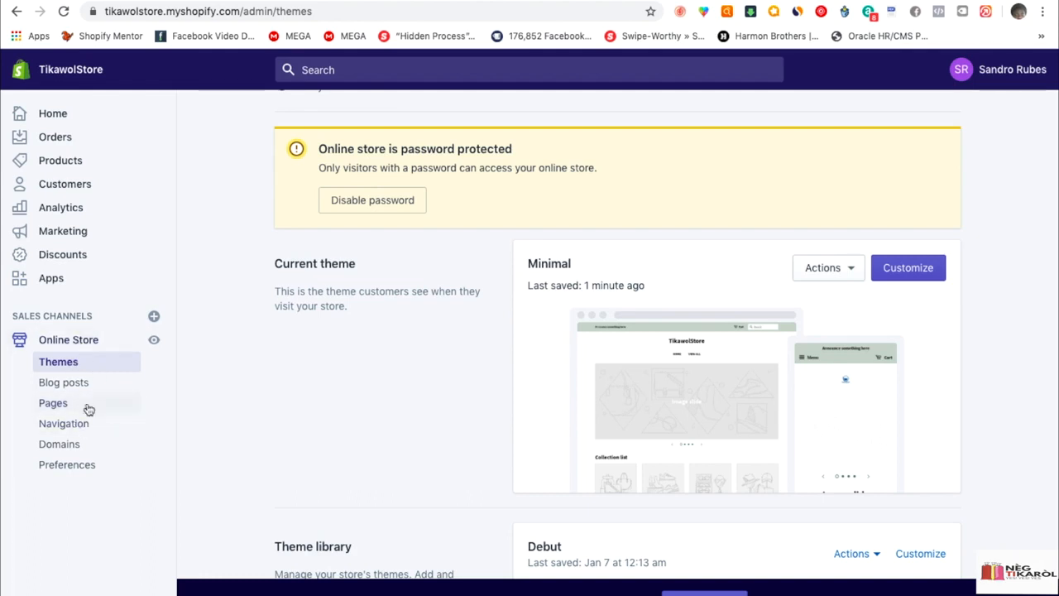
click(80, 468)
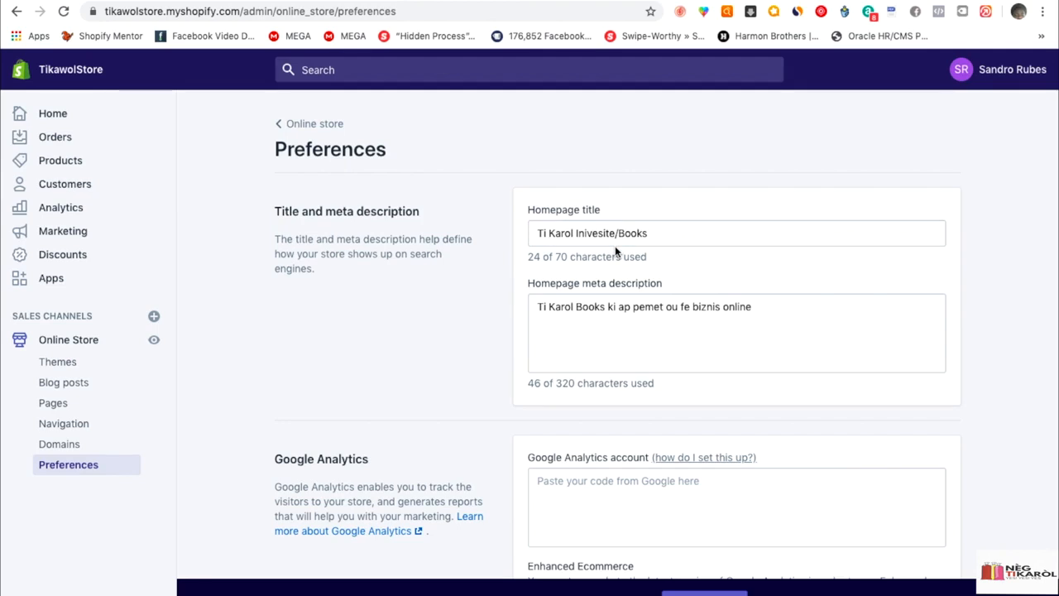
Step: Open the live storefront and look over its home page down to the collection list
click(160, 348)
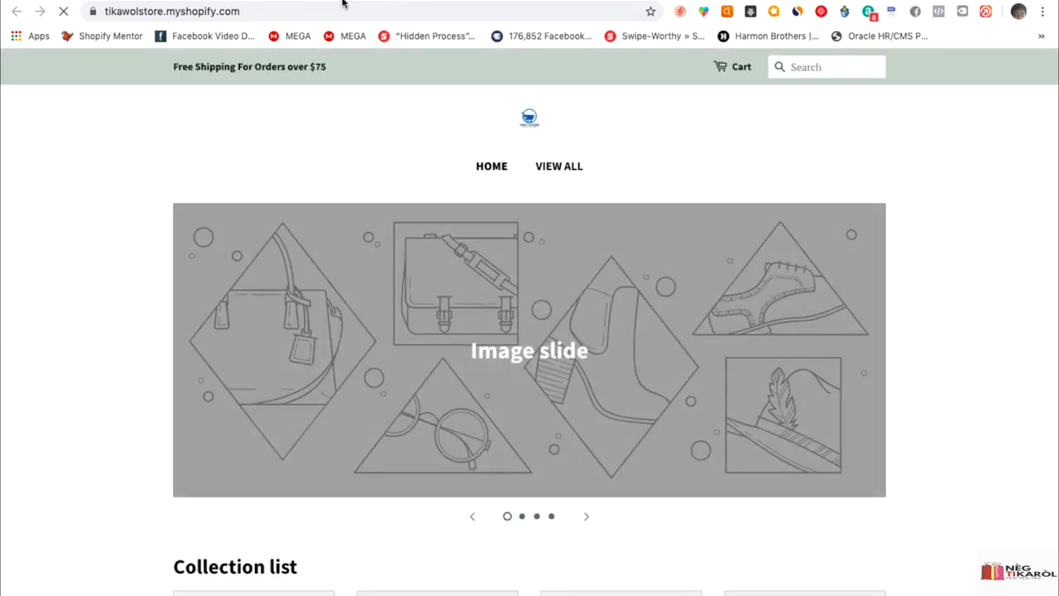
scroll(455, 308, down, 5)
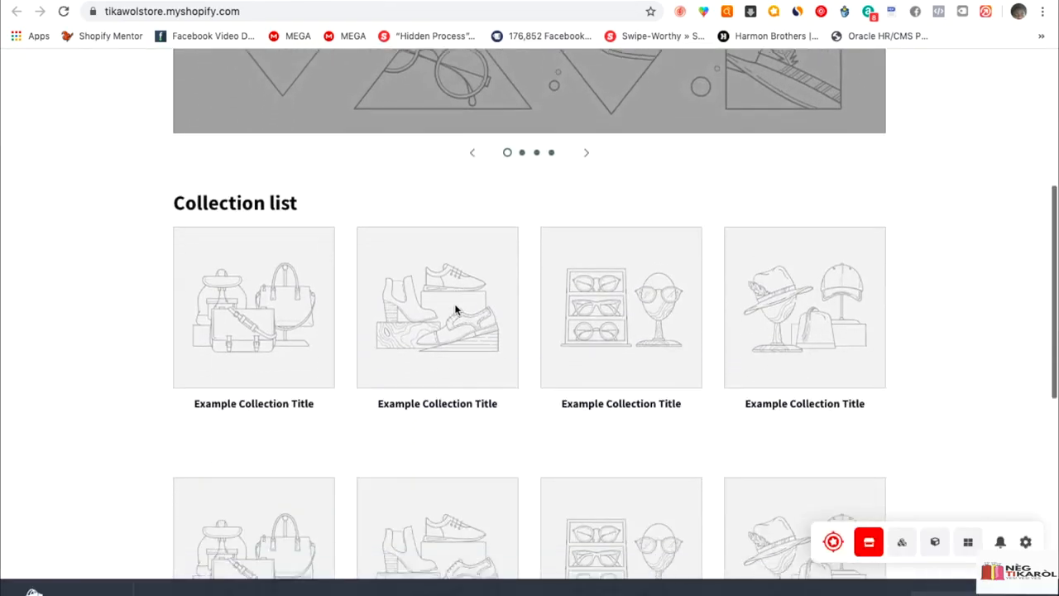
scroll(456, 307, up, 5)
scroll(496, 249, down, 1)
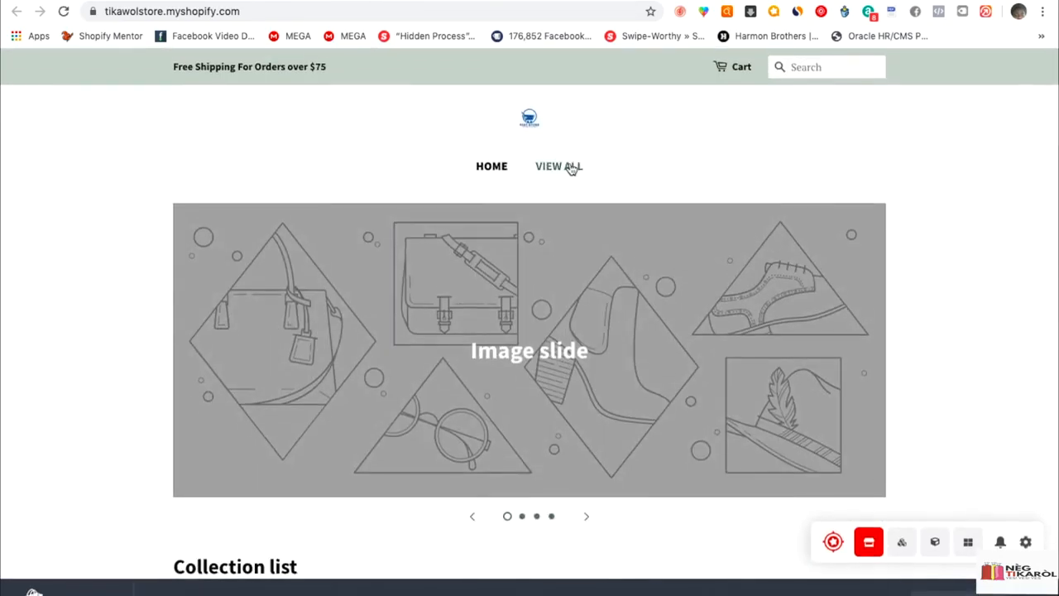
Step: Browse the storefront's full product list and open the Red Fire Truck Rescue product page
click(571, 169)
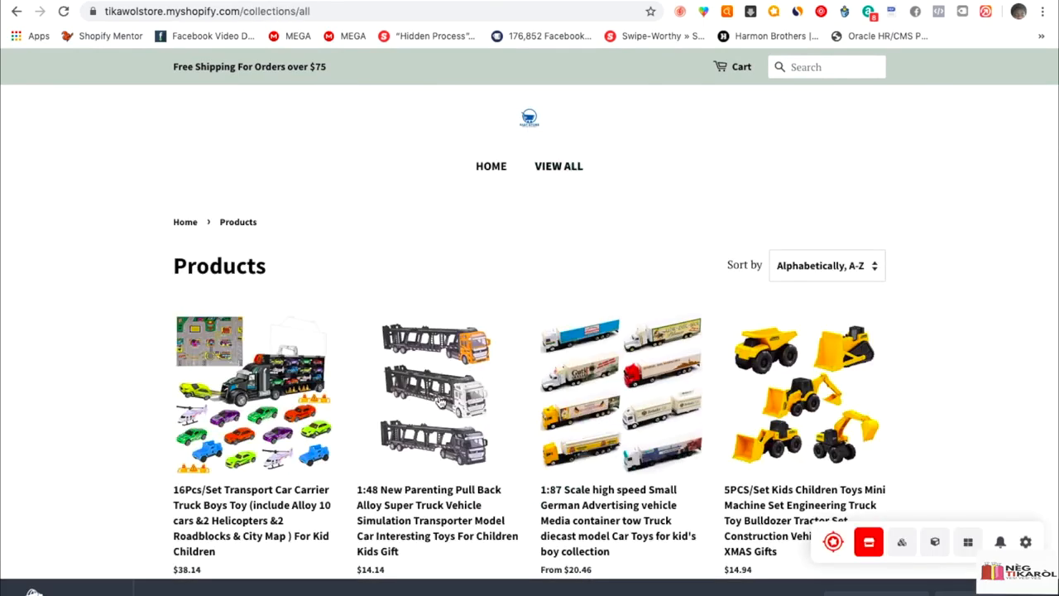
scroll(463, 389, down, 4)
scroll(441, 377, down, 8)
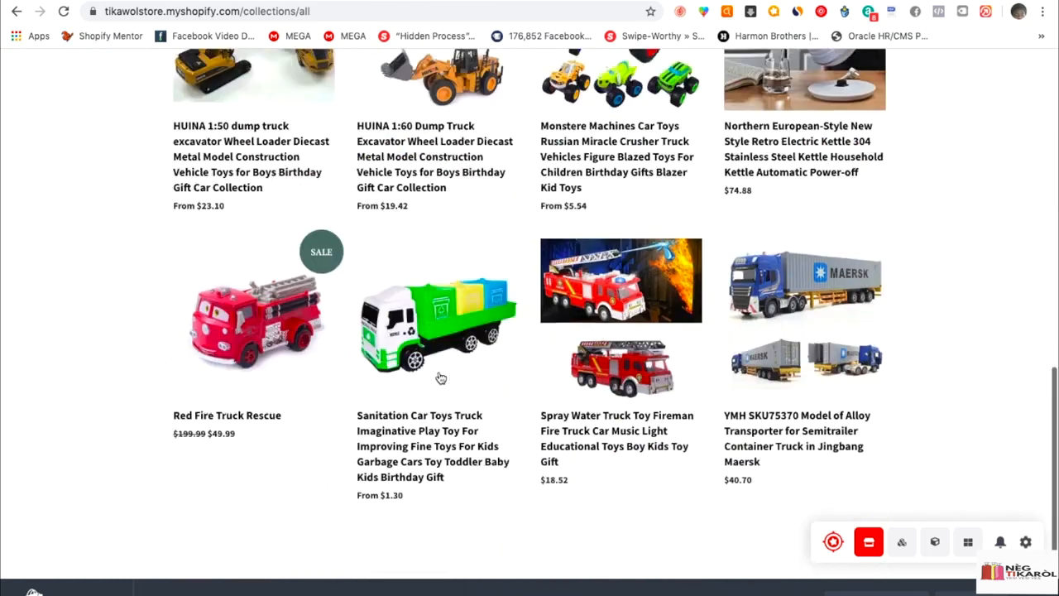
click(264, 285)
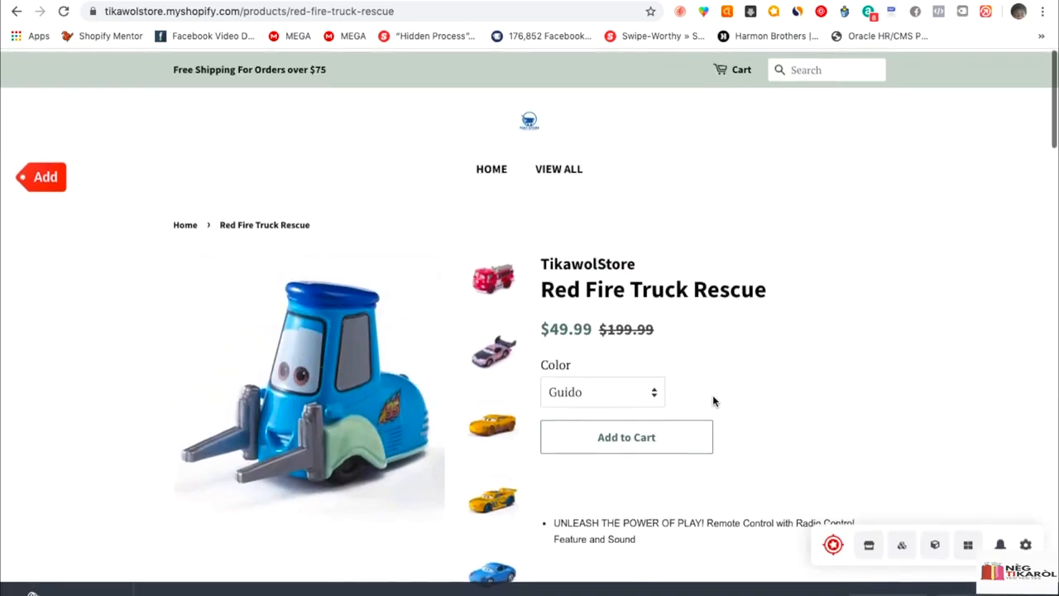
Step: Replace the homepage title in the store preferences with the product title "Red Fire Truck Rescue" copied from its page
drag(778, 291, 542, 285)
key(super+c)
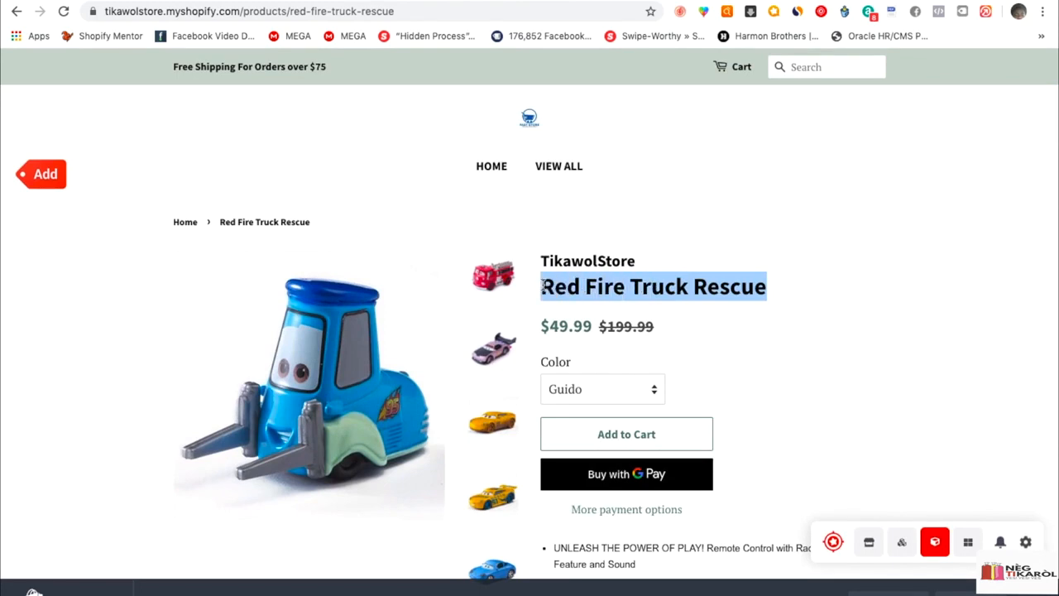
click(111, 1)
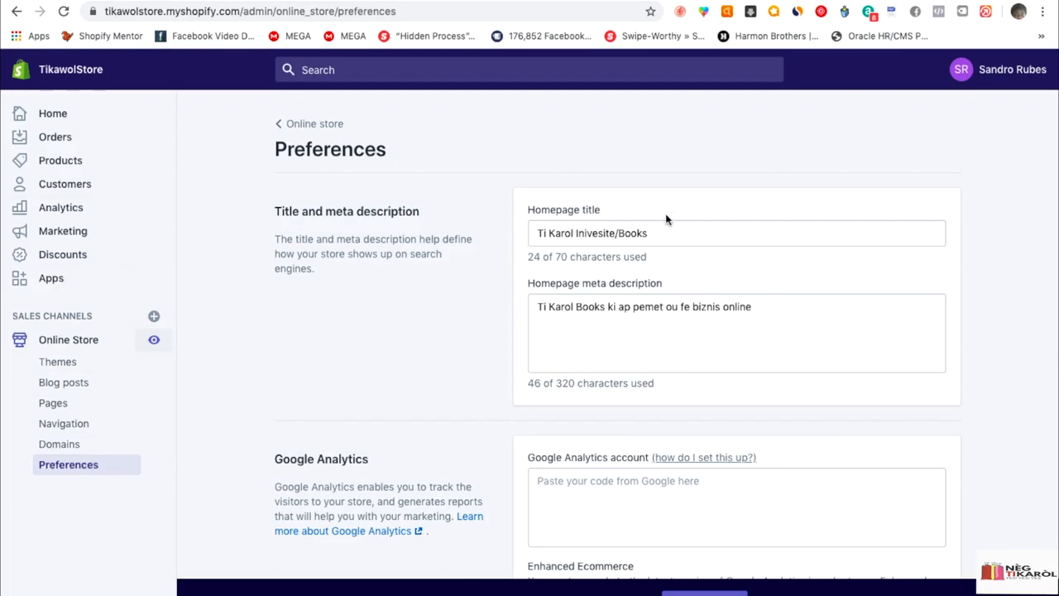
drag(654, 233, 527, 223)
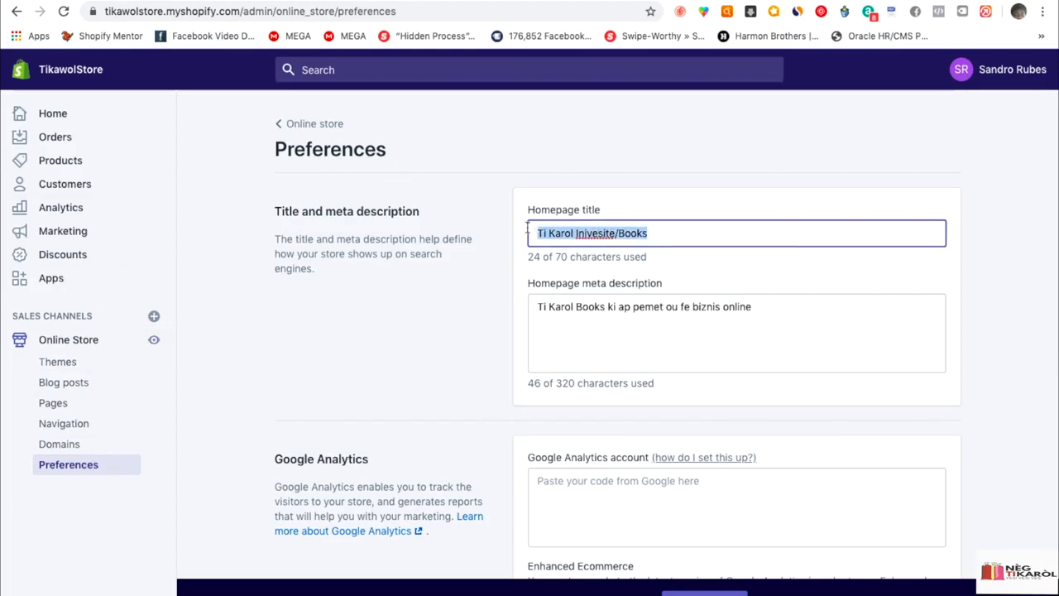
key(super+v)
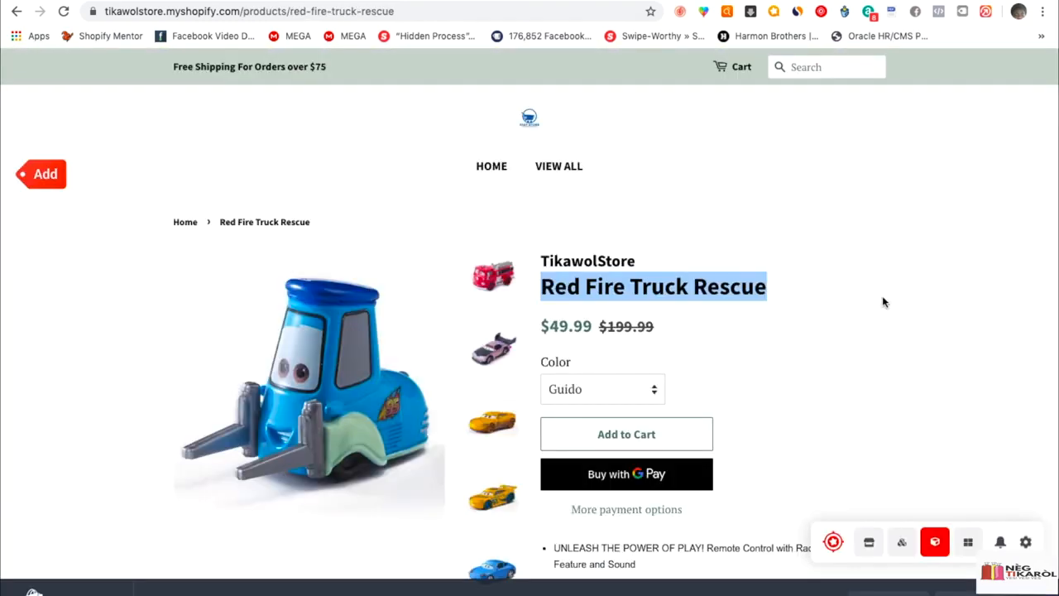
Step: Replace the homepage meta description with the product's copied PLAY WITH POWER, PREMIUM QUALITY and EASY TO USE bullet texts and save the preferences
scroll(883, 302, down, 10)
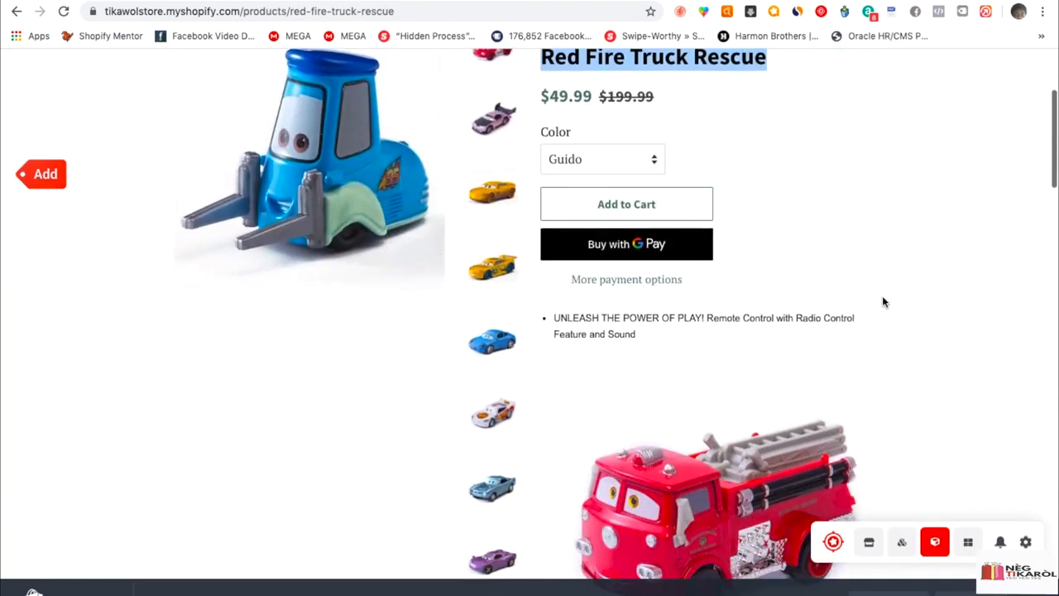
scroll(882, 301, up, 1)
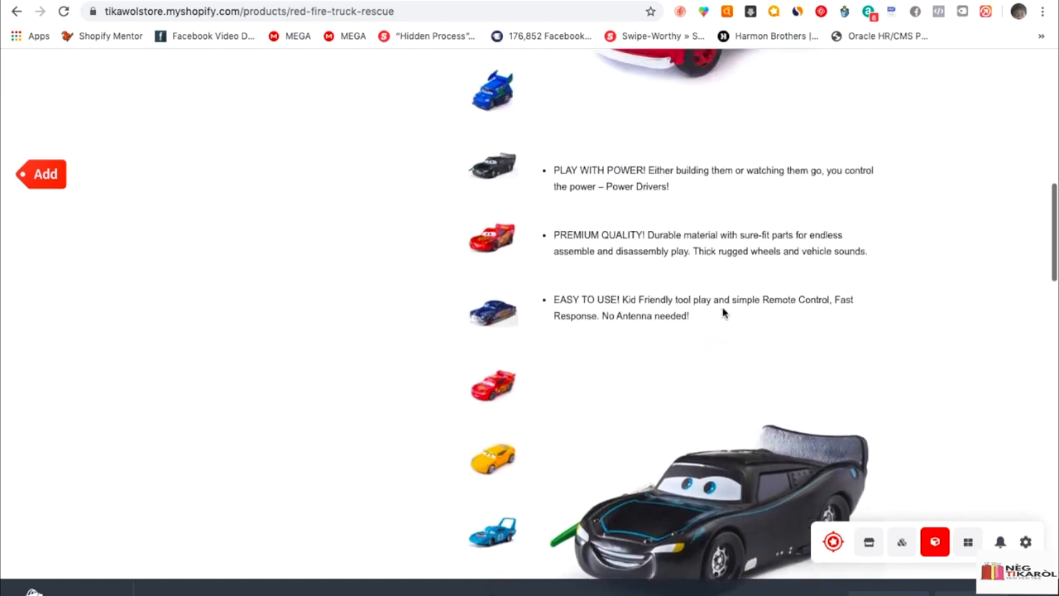
drag(697, 323, 549, 178)
key(super+c)
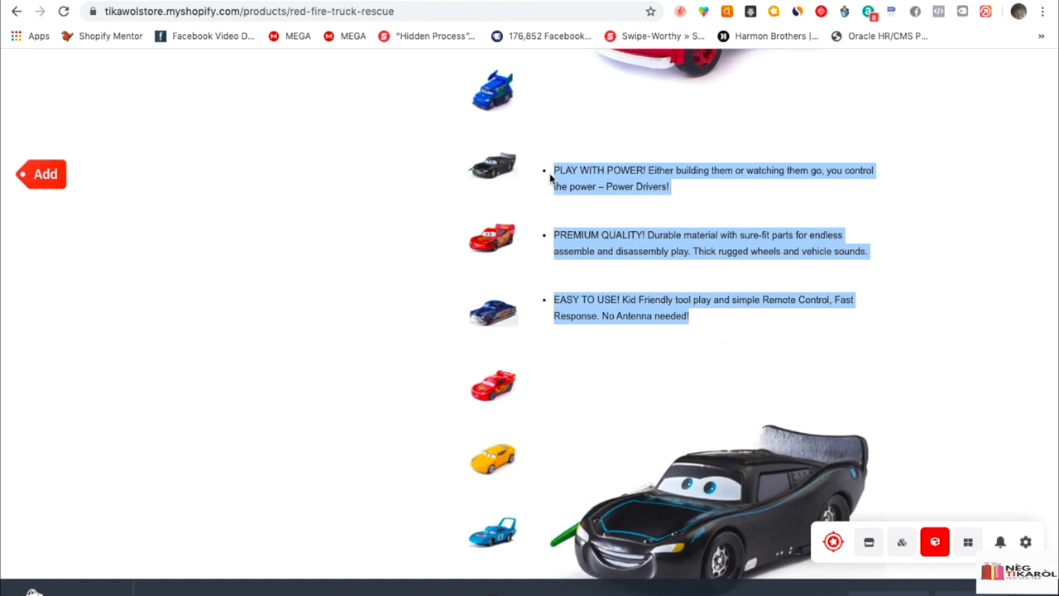
click(110, 0)
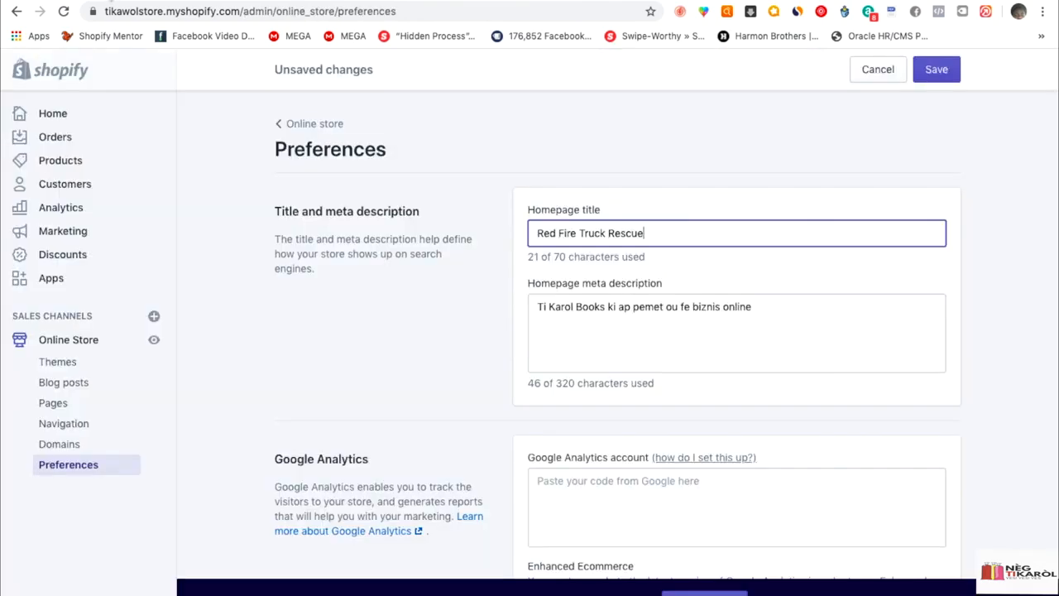
drag(753, 307, 633, 296)
key(super+v)
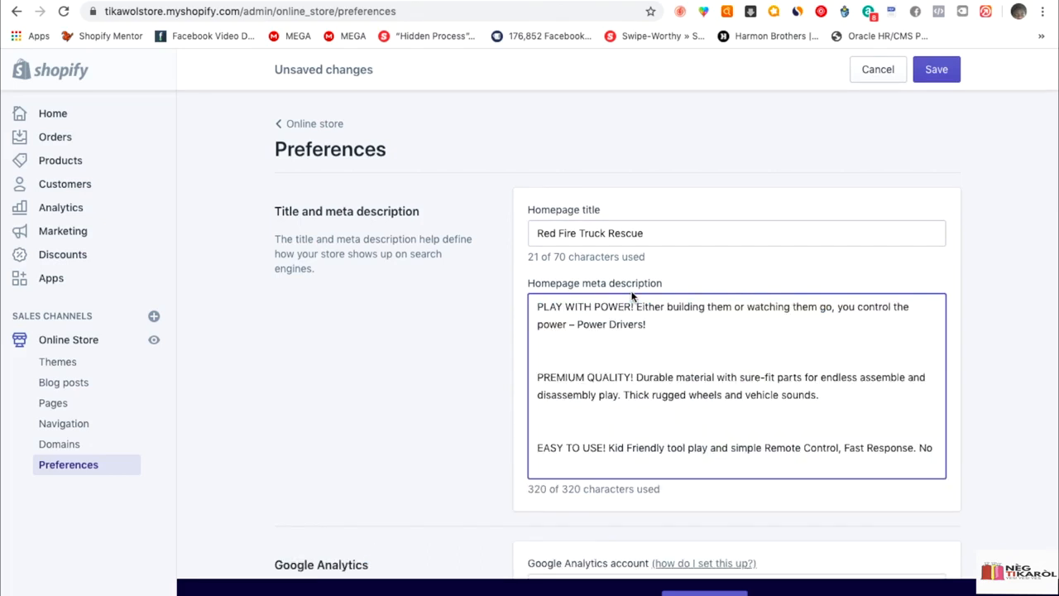
click(938, 71)
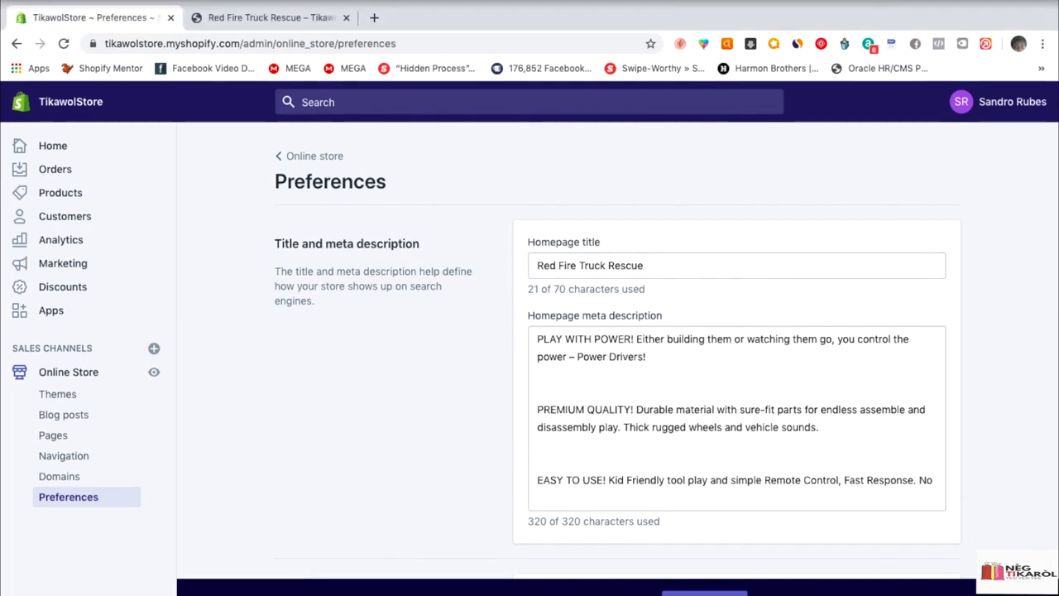
click(798, 0)
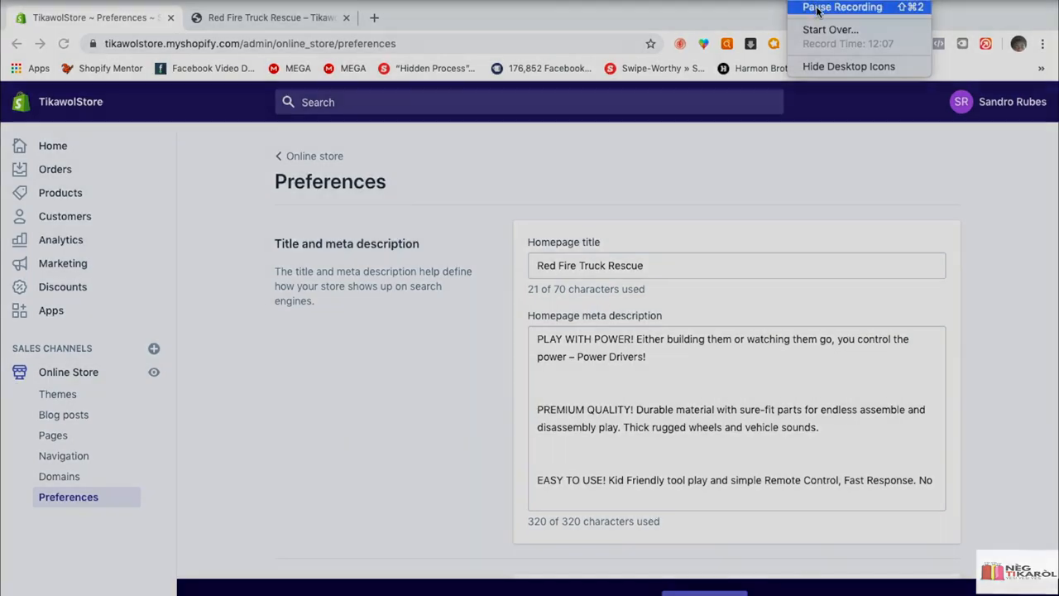